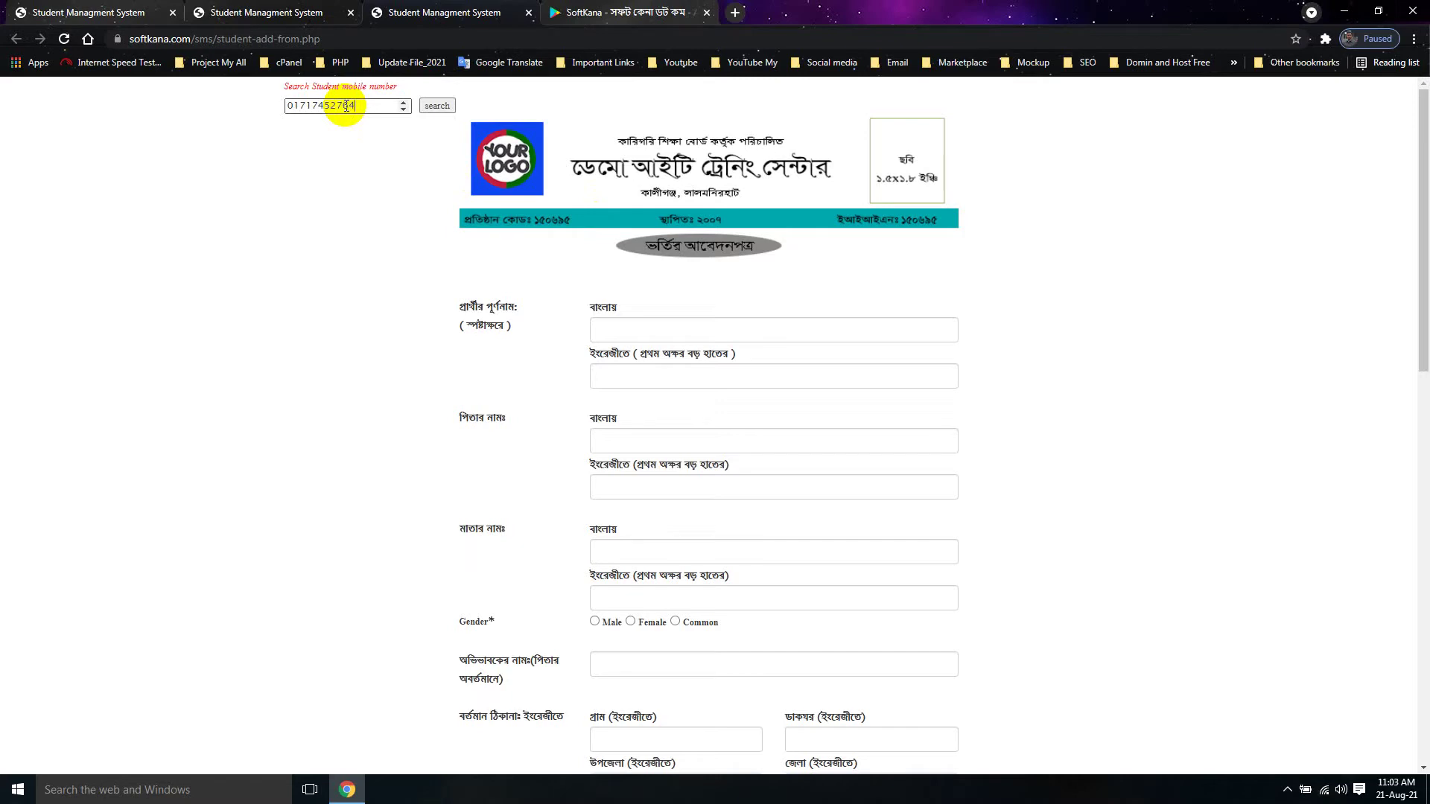
Step: Load the admission form for the entered mobile number, then return to the admin login tab
left_click(437, 106)
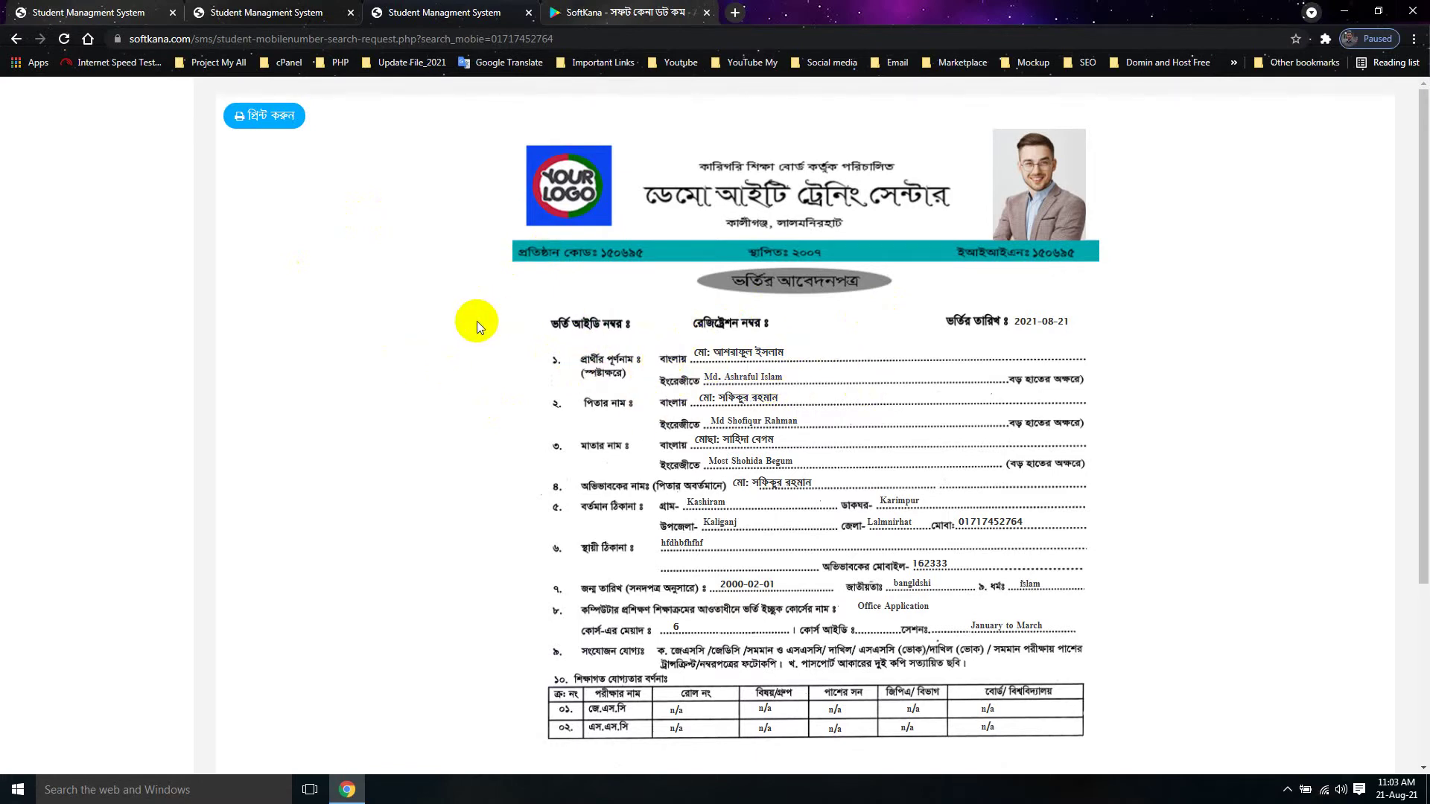
key("ctrl+shift+Tab")
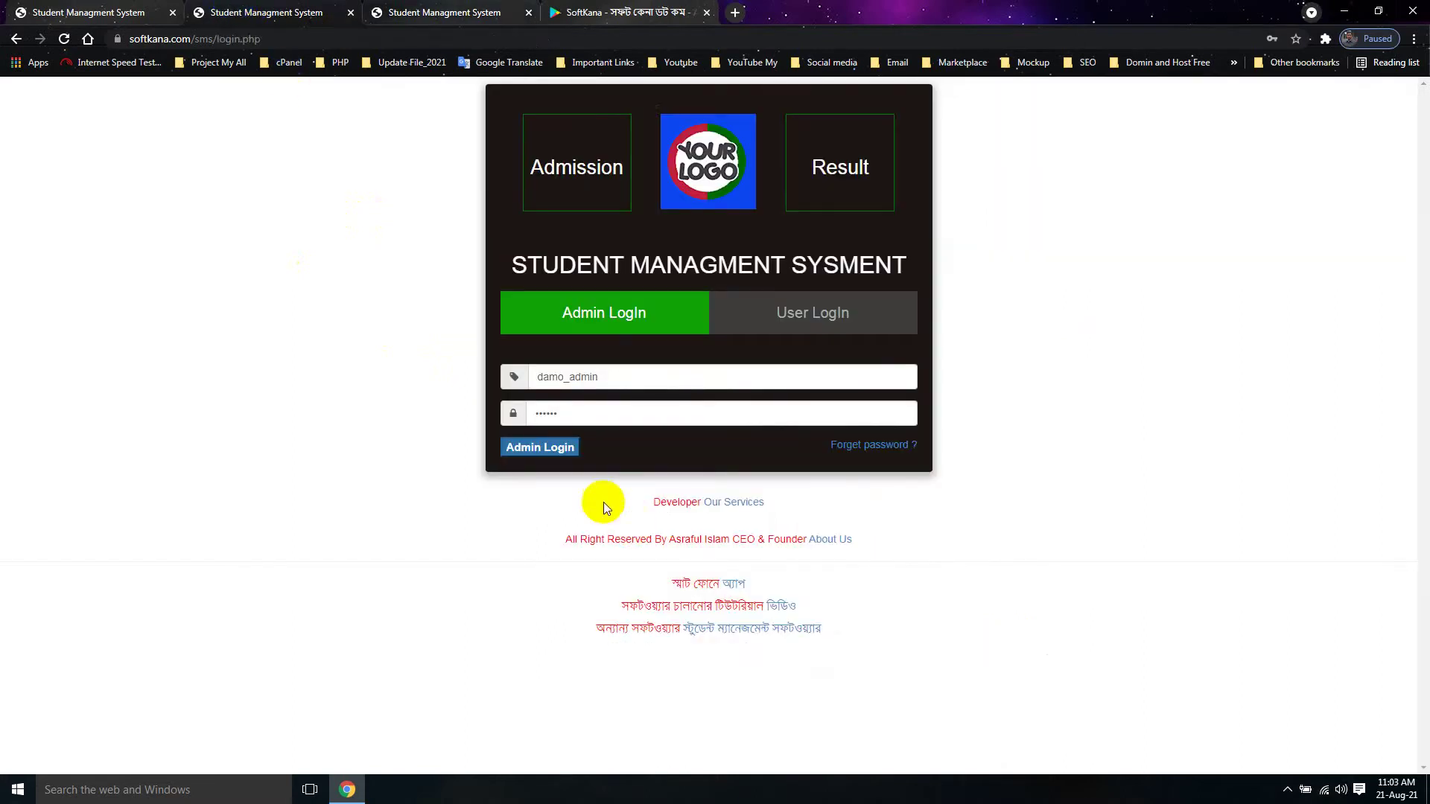
left_click(417, 6)
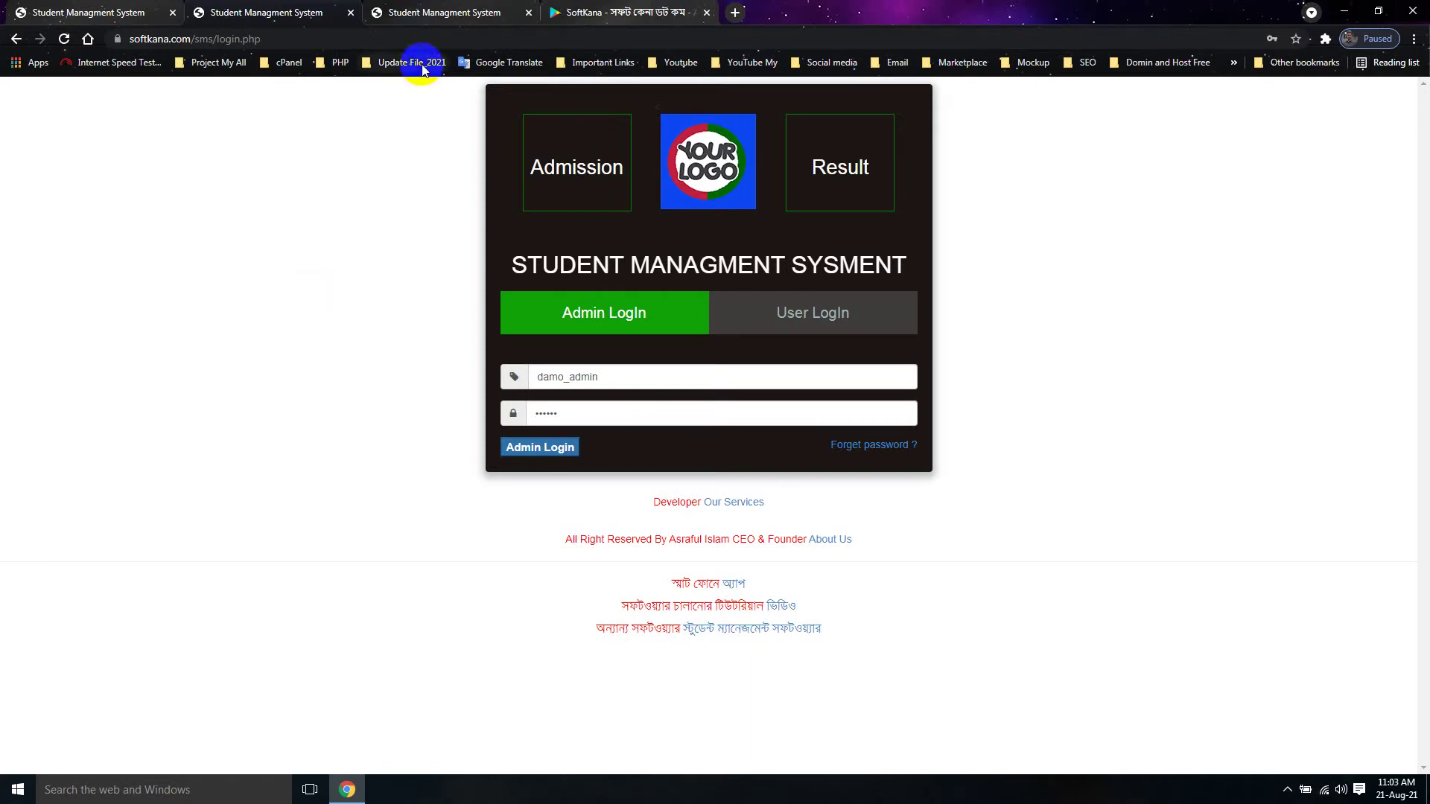
left_click(411, 10)
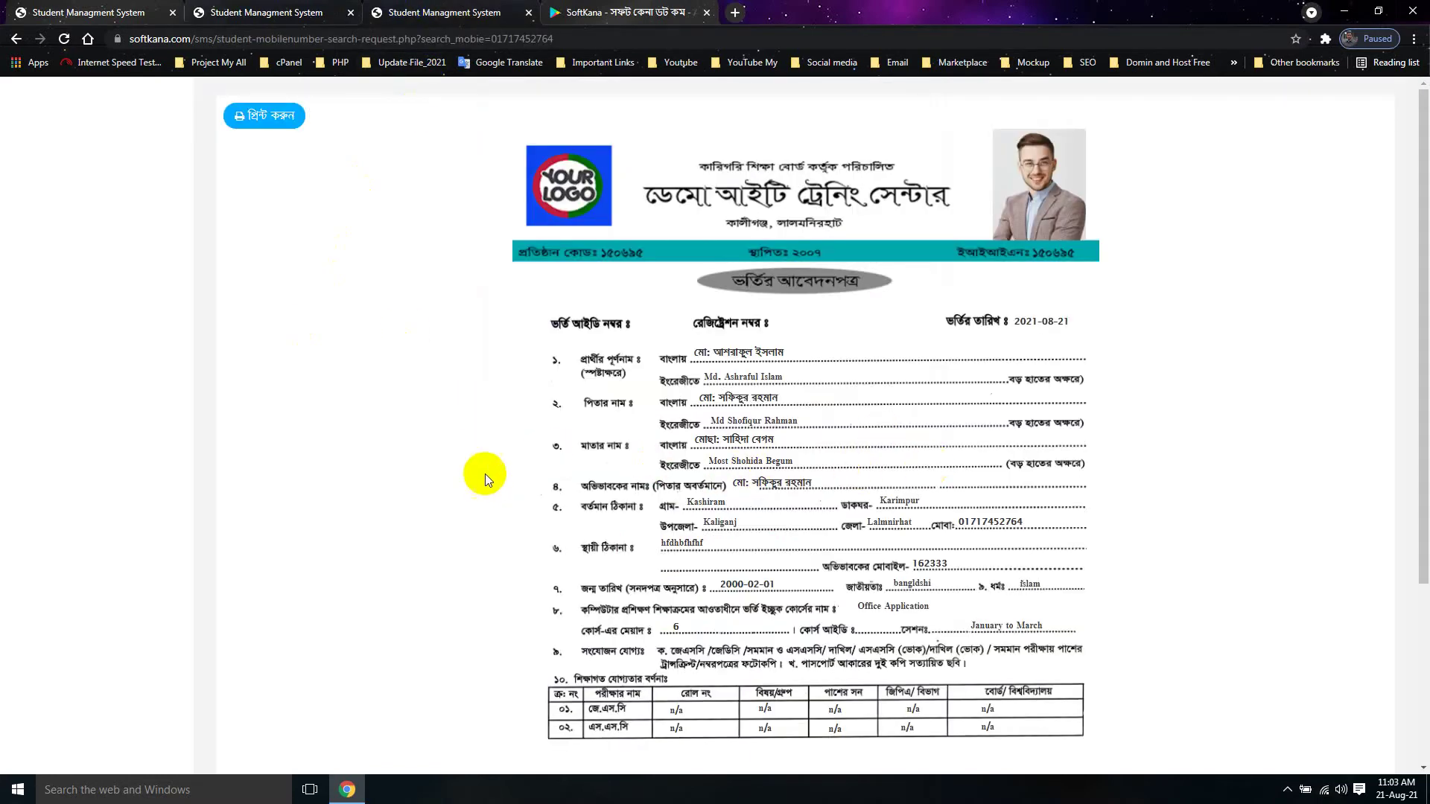
left_click(276, 12)
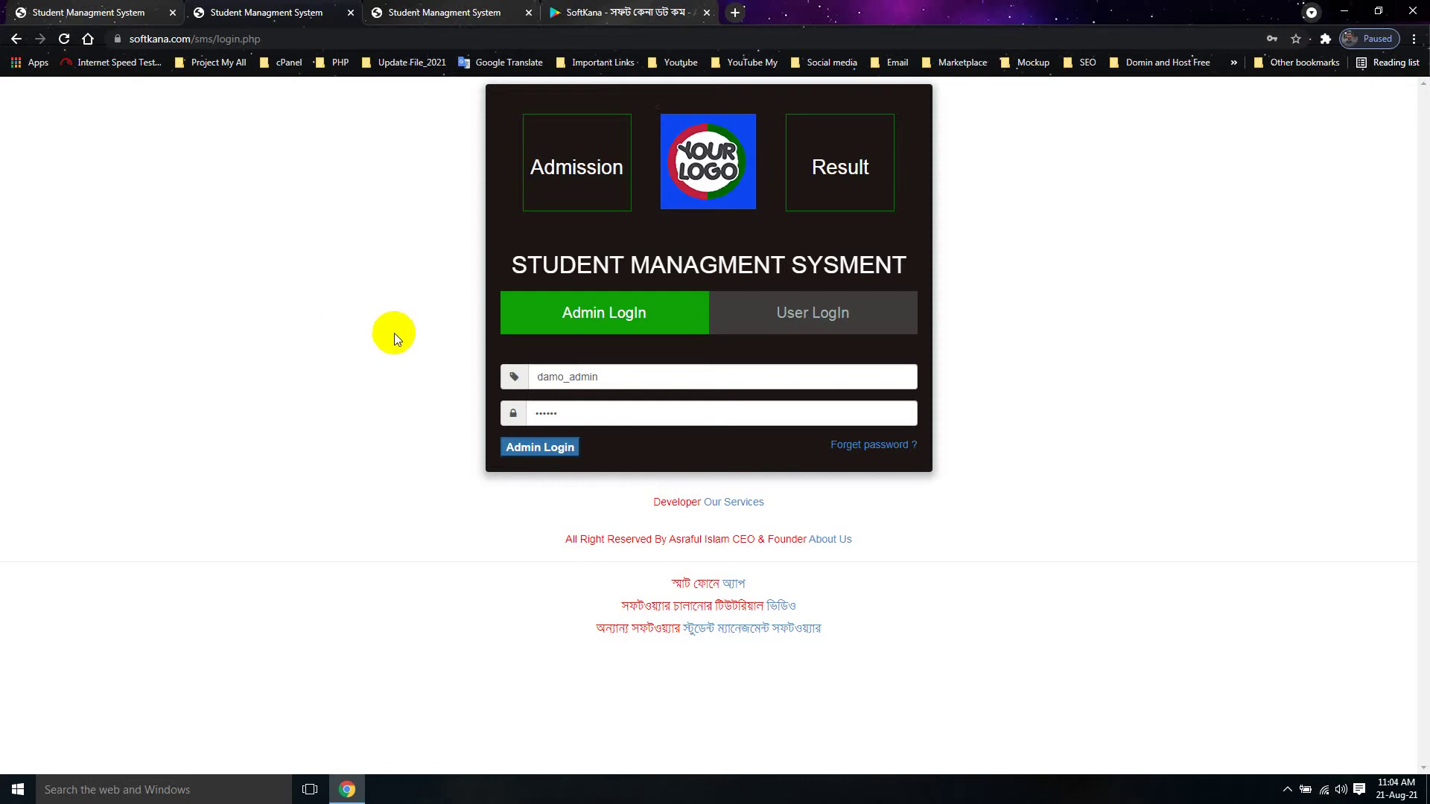
Step: Log in to the admin panel with the pre-filled credentials
left_click(550, 461)
left_click(542, 454)
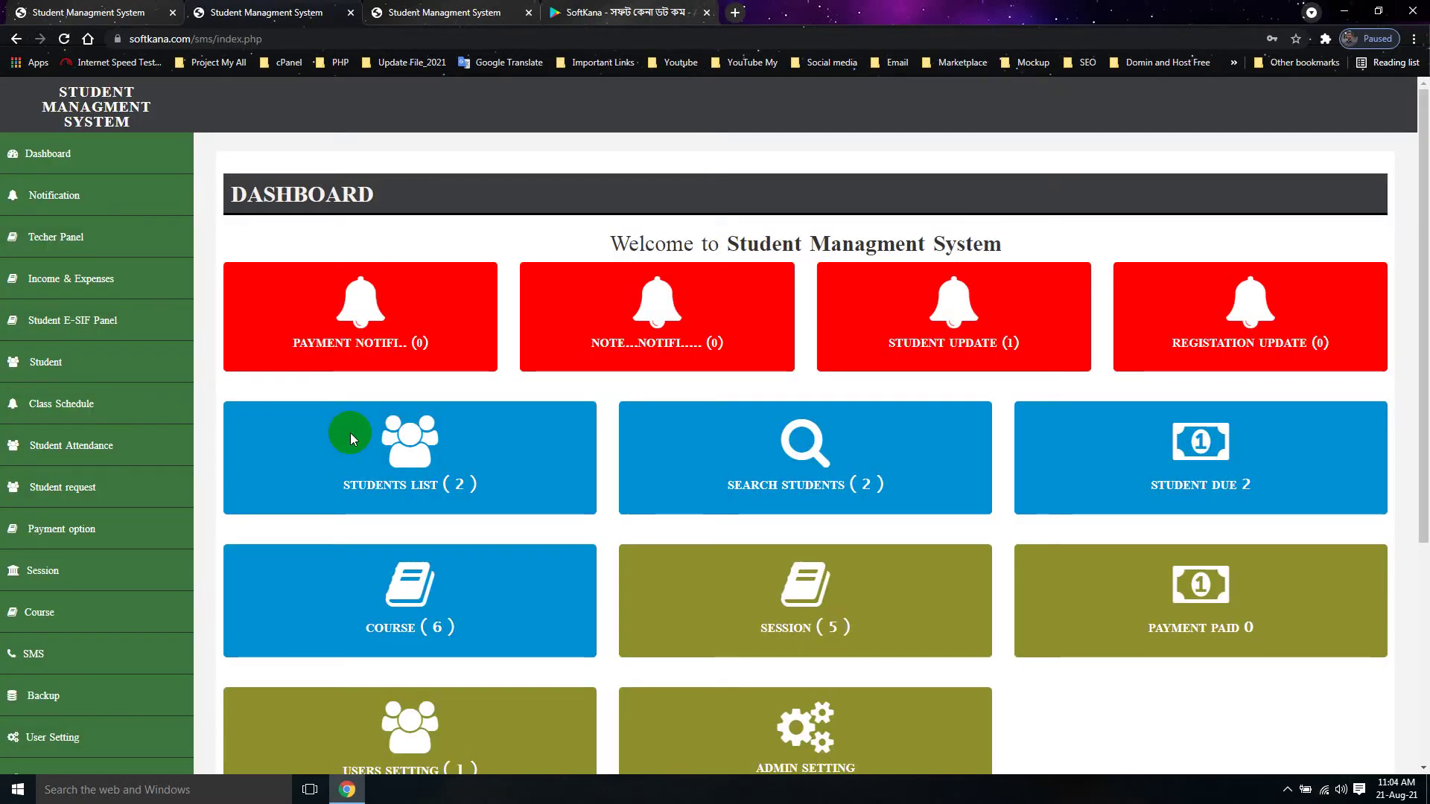
left_click(71, 368)
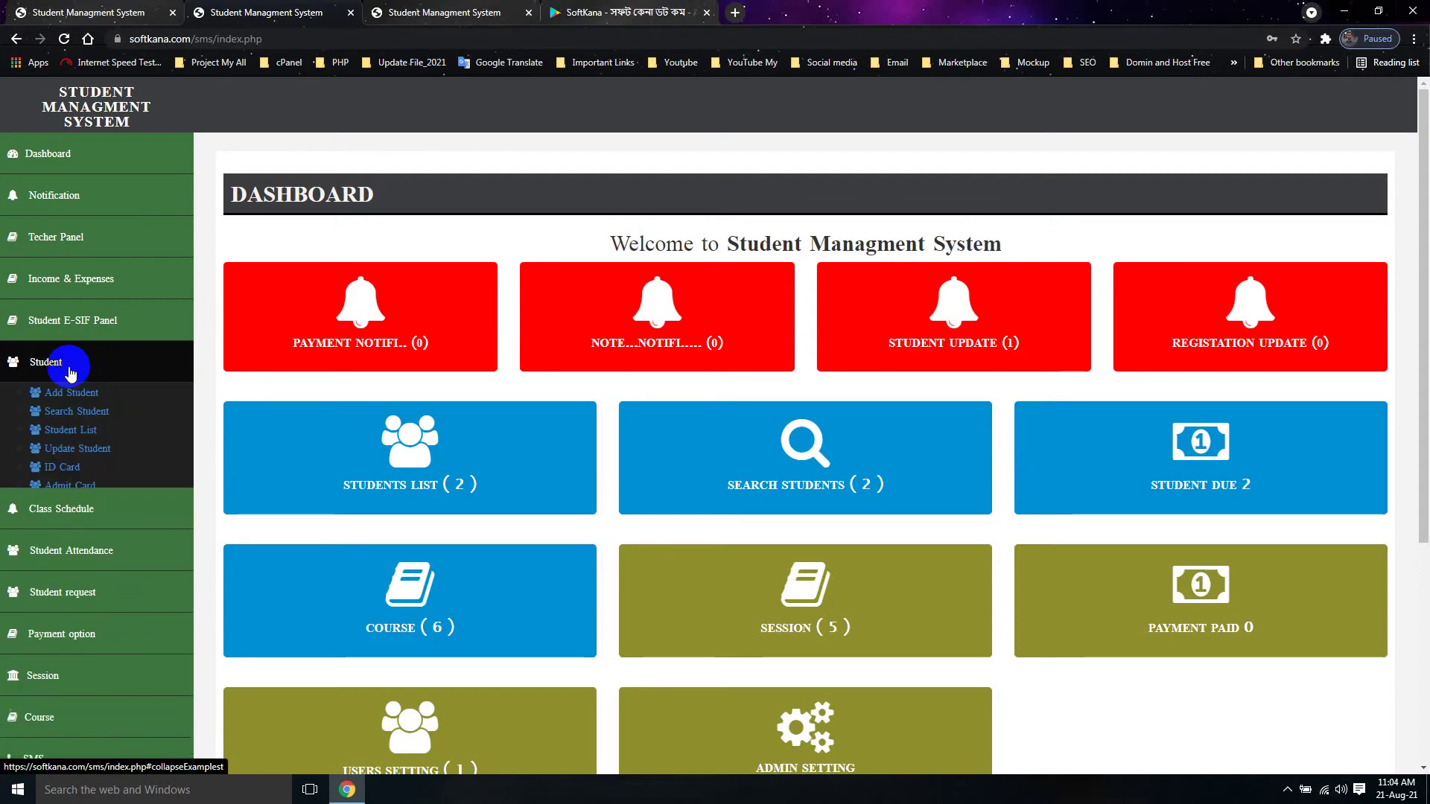
left_click(70, 368)
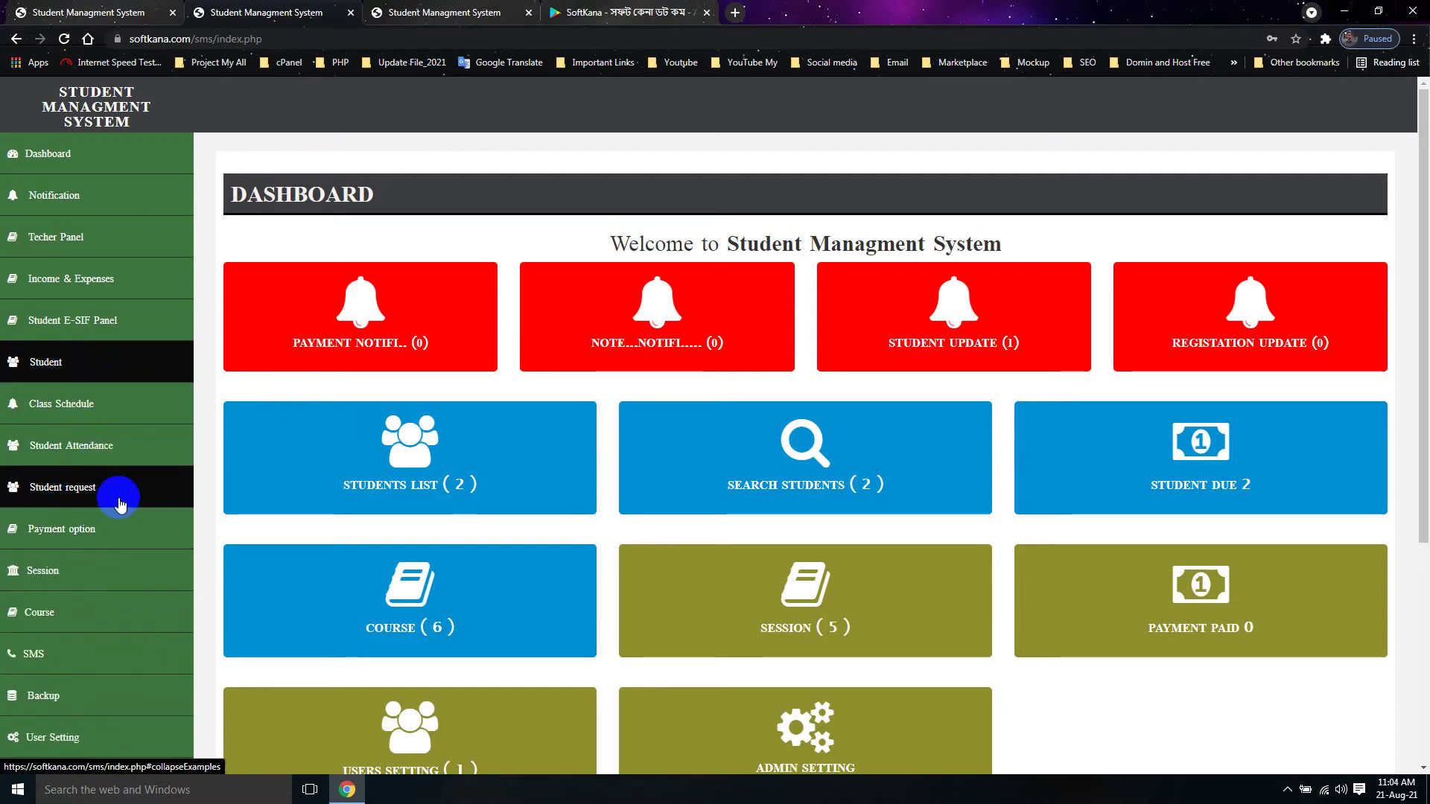
Step: Open Student request > Panding Request and select the pending request's TEMP ID
left_click(99, 499)
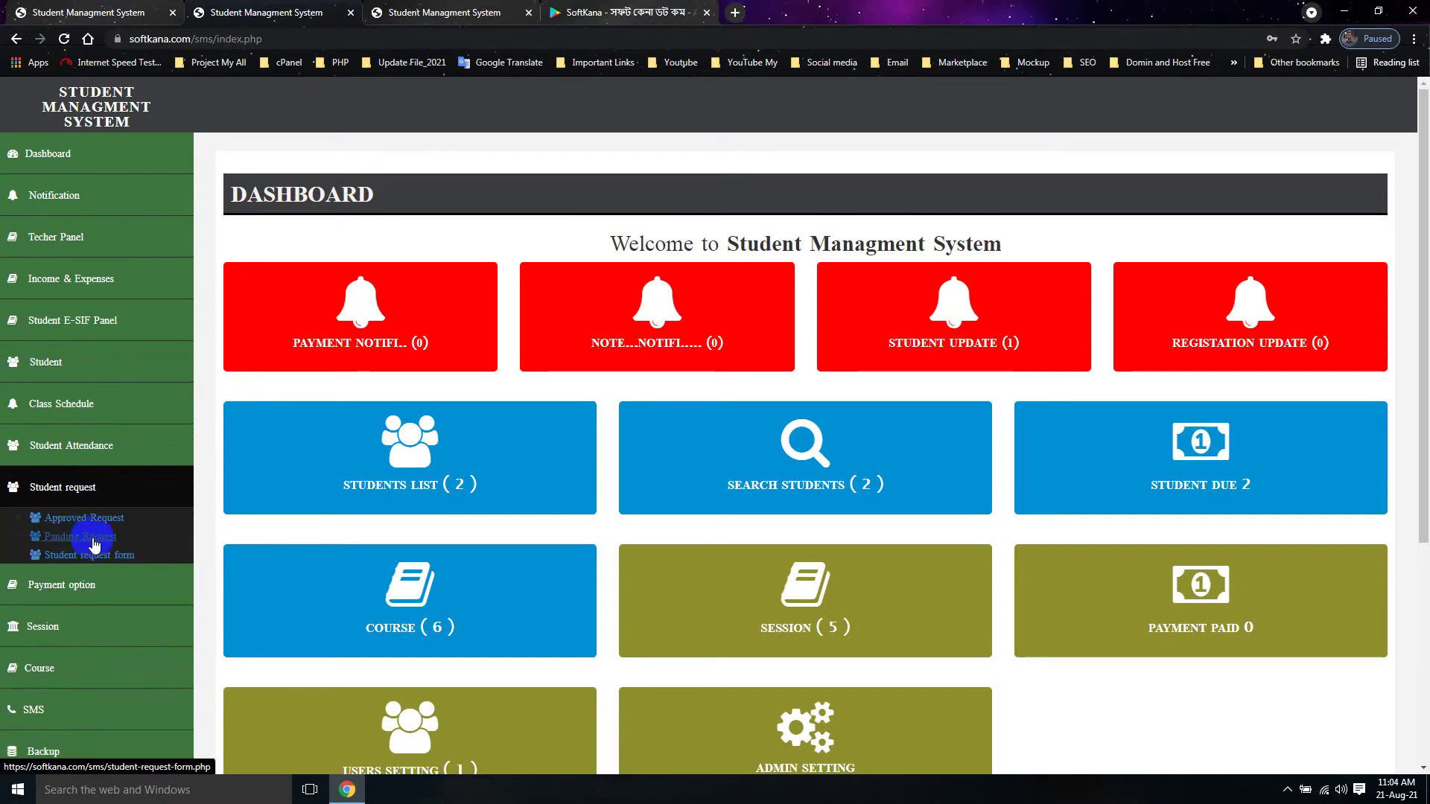
left_click(92, 539)
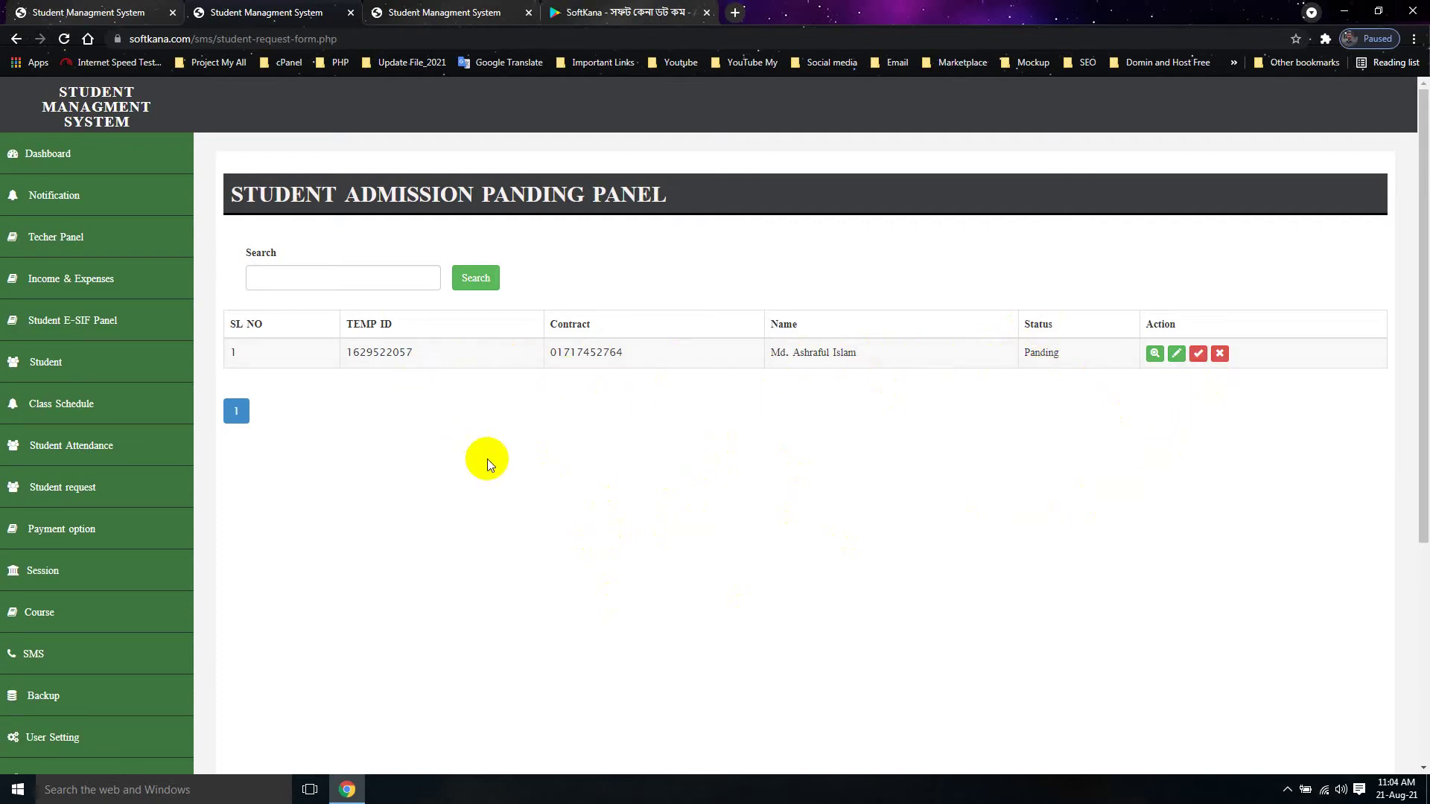
double_click(377, 358)
left_click(316, 278)
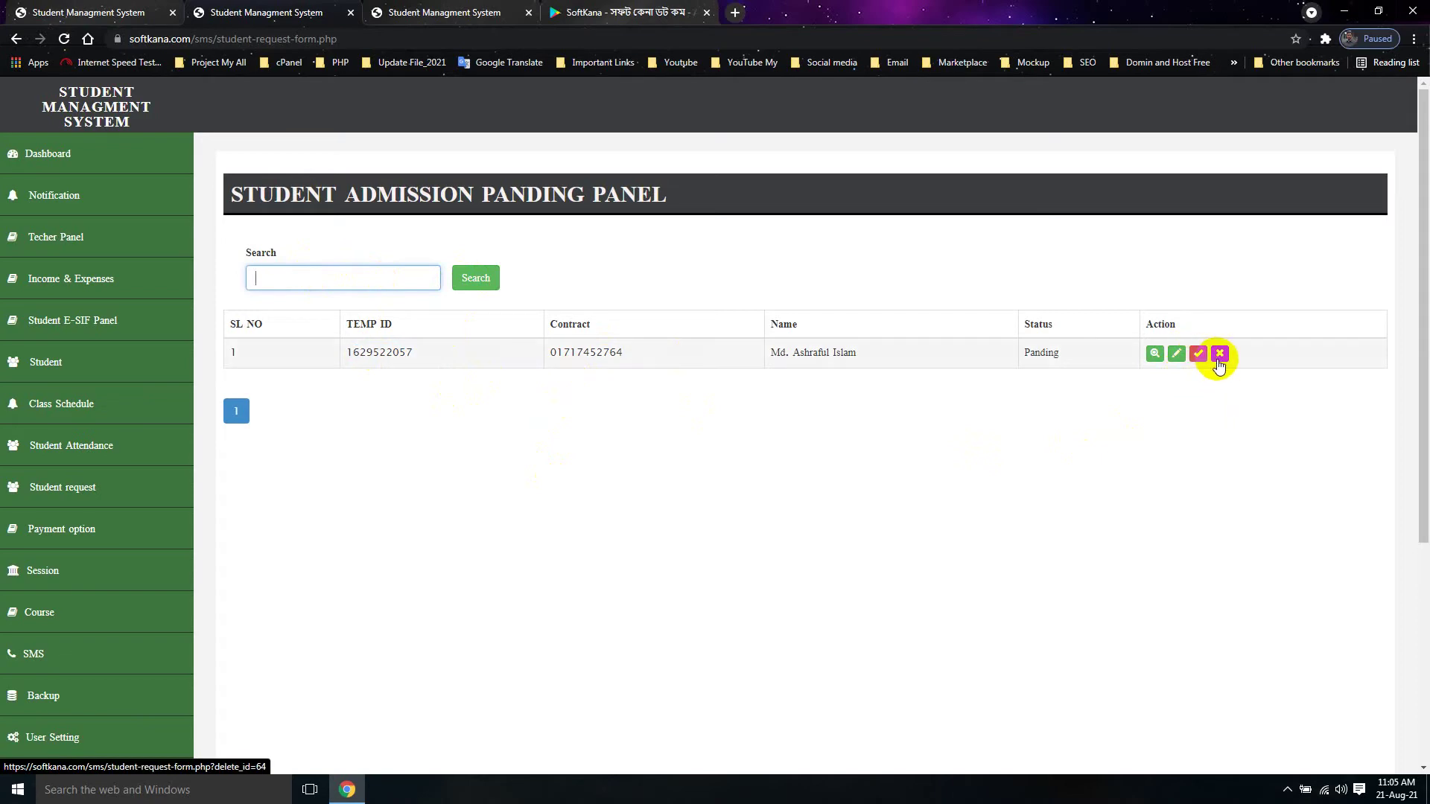
left_click(1153, 356)
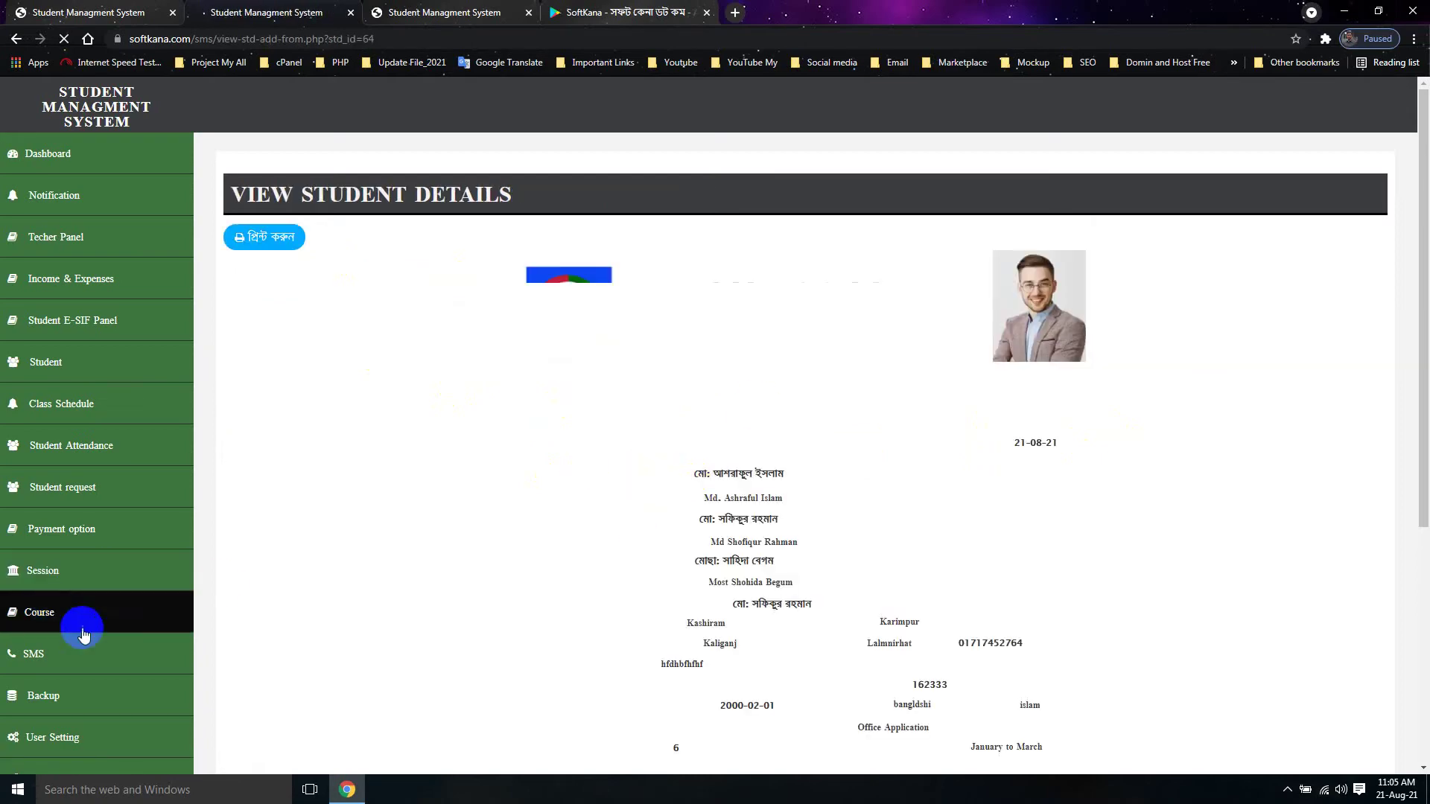
left_click(16, 38)
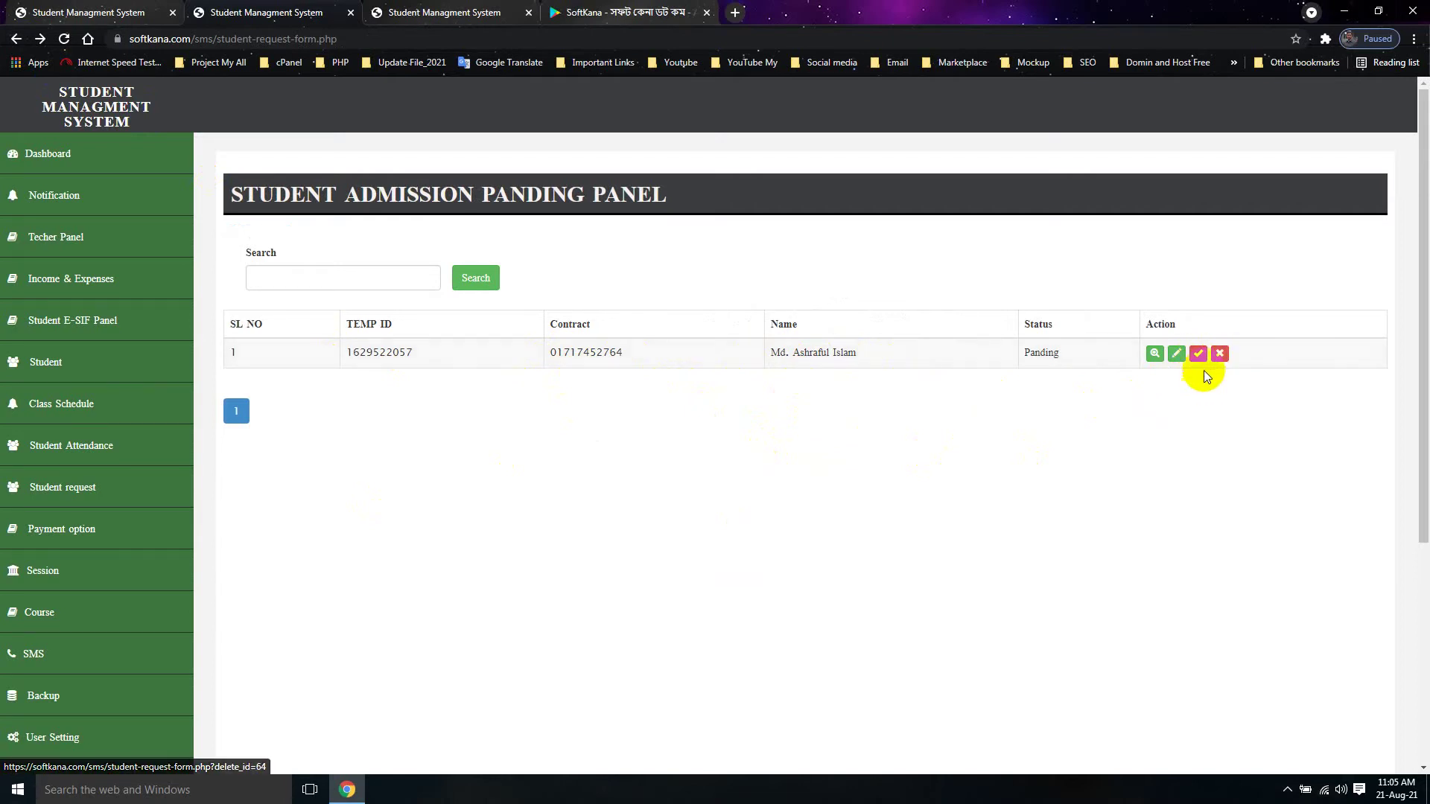
Step: Cancel a started delete, then approve the pending admission request and confirm with OK
left_click(1221, 354)
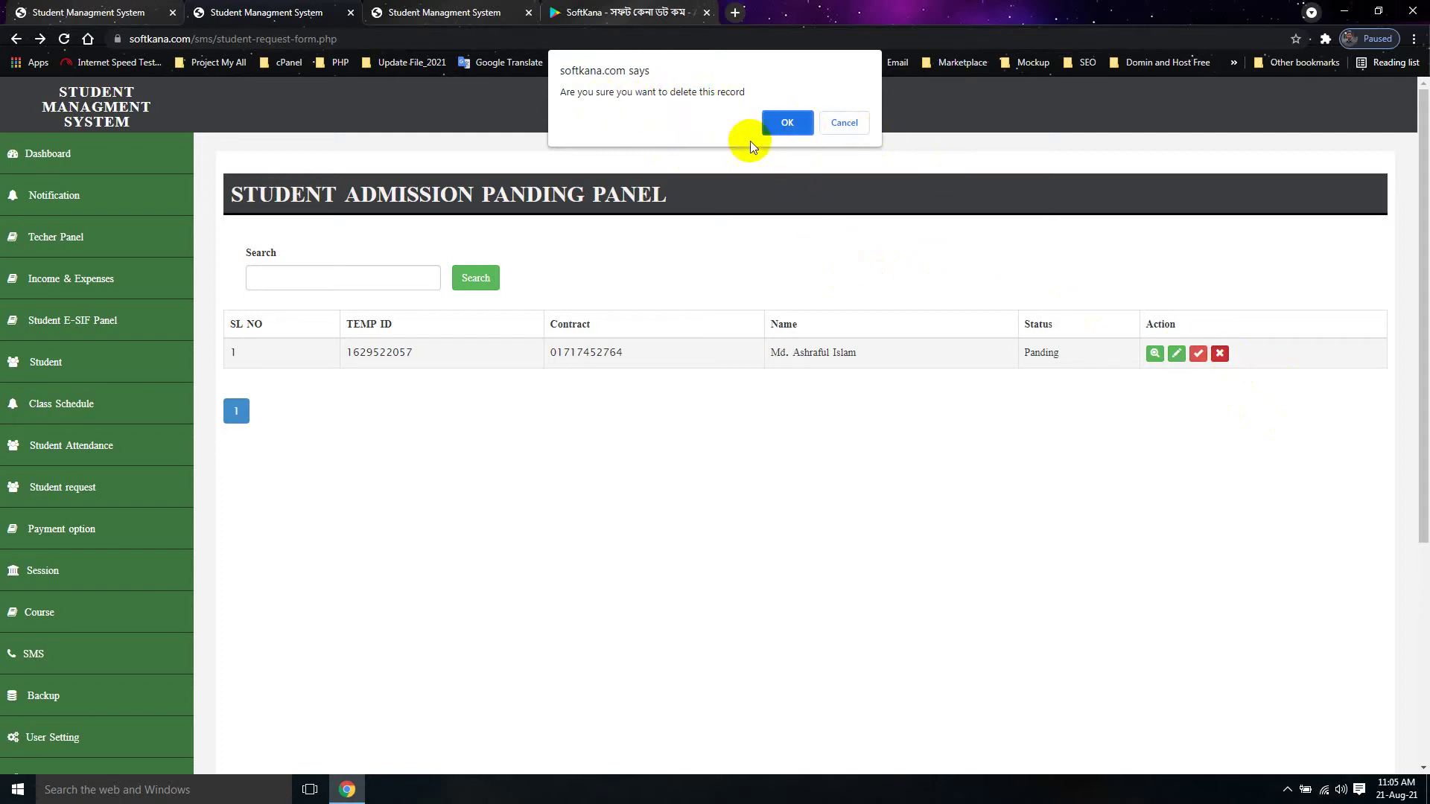
left_click(845, 124)
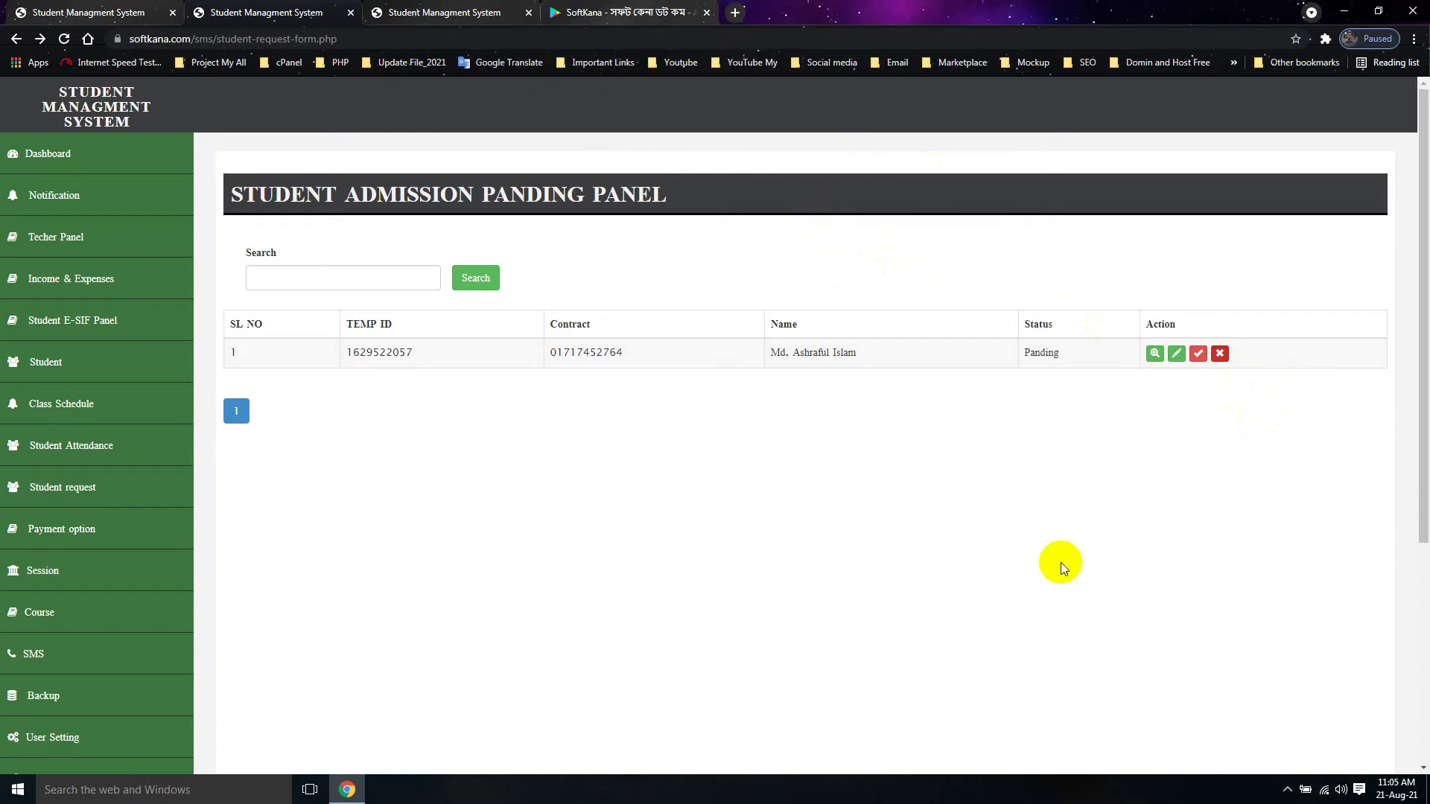
left_click(1197, 355)
left_click(786, 125)
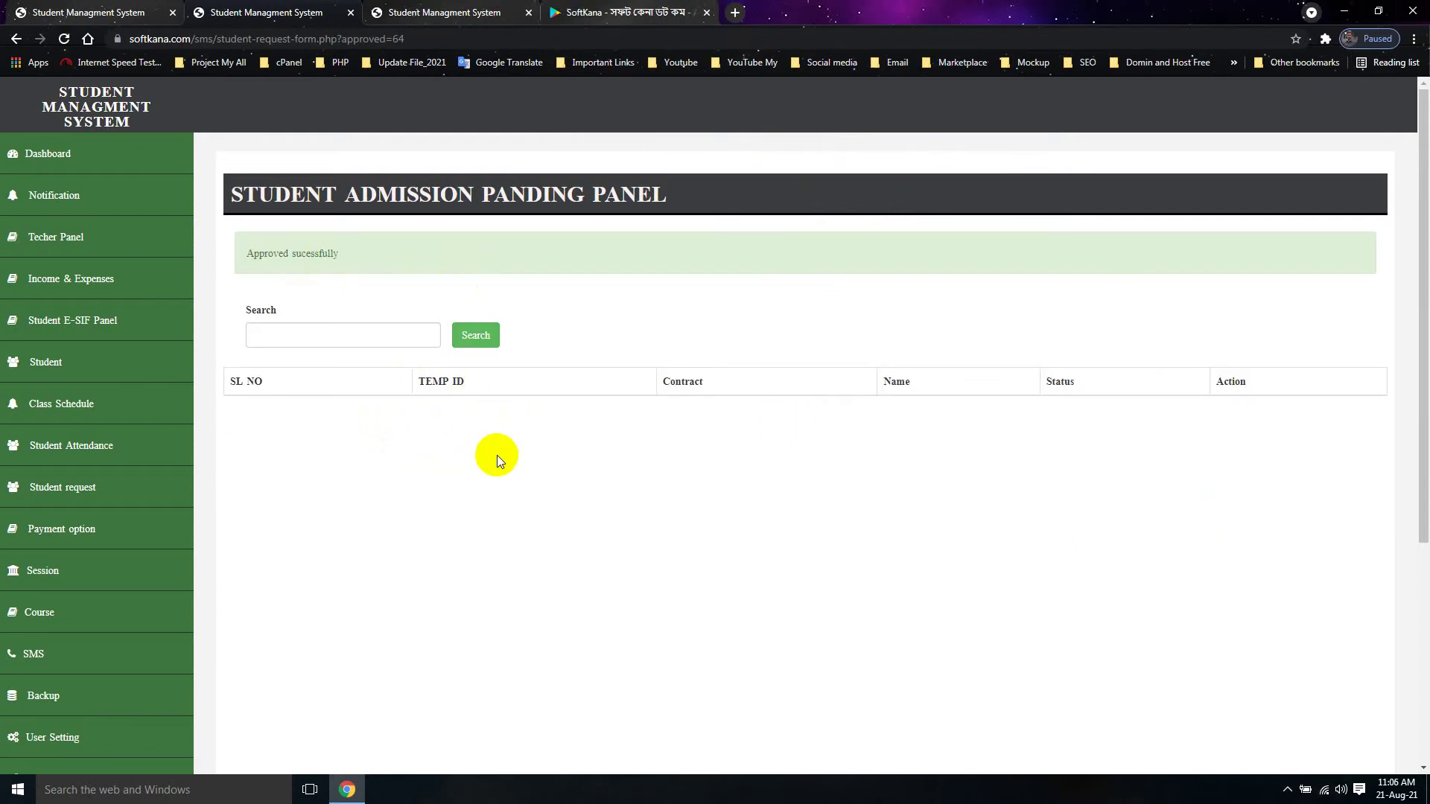
Step: Open Student request > Approved Request and view the first approved student's details
left_click(68, 492)
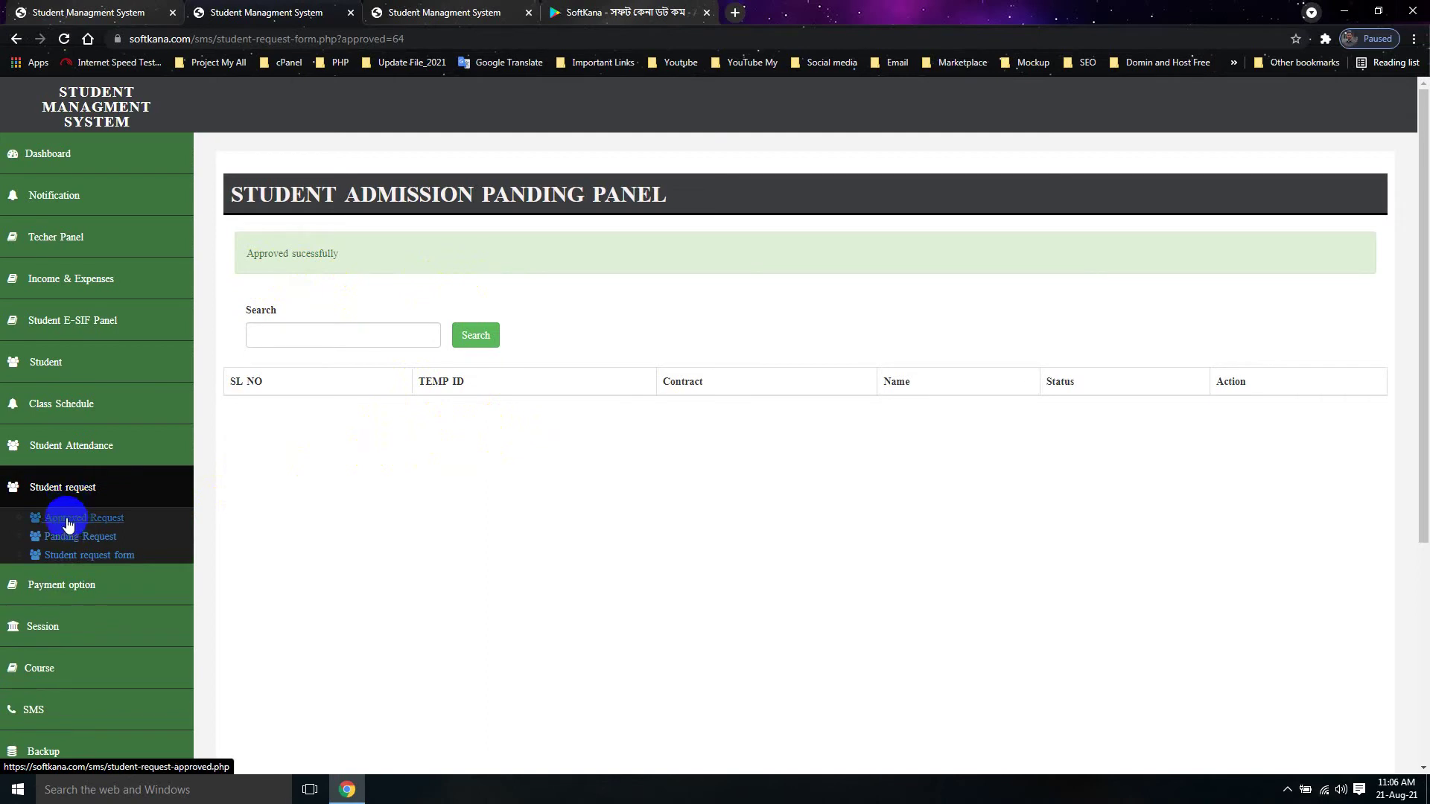
left_click(68, 524)
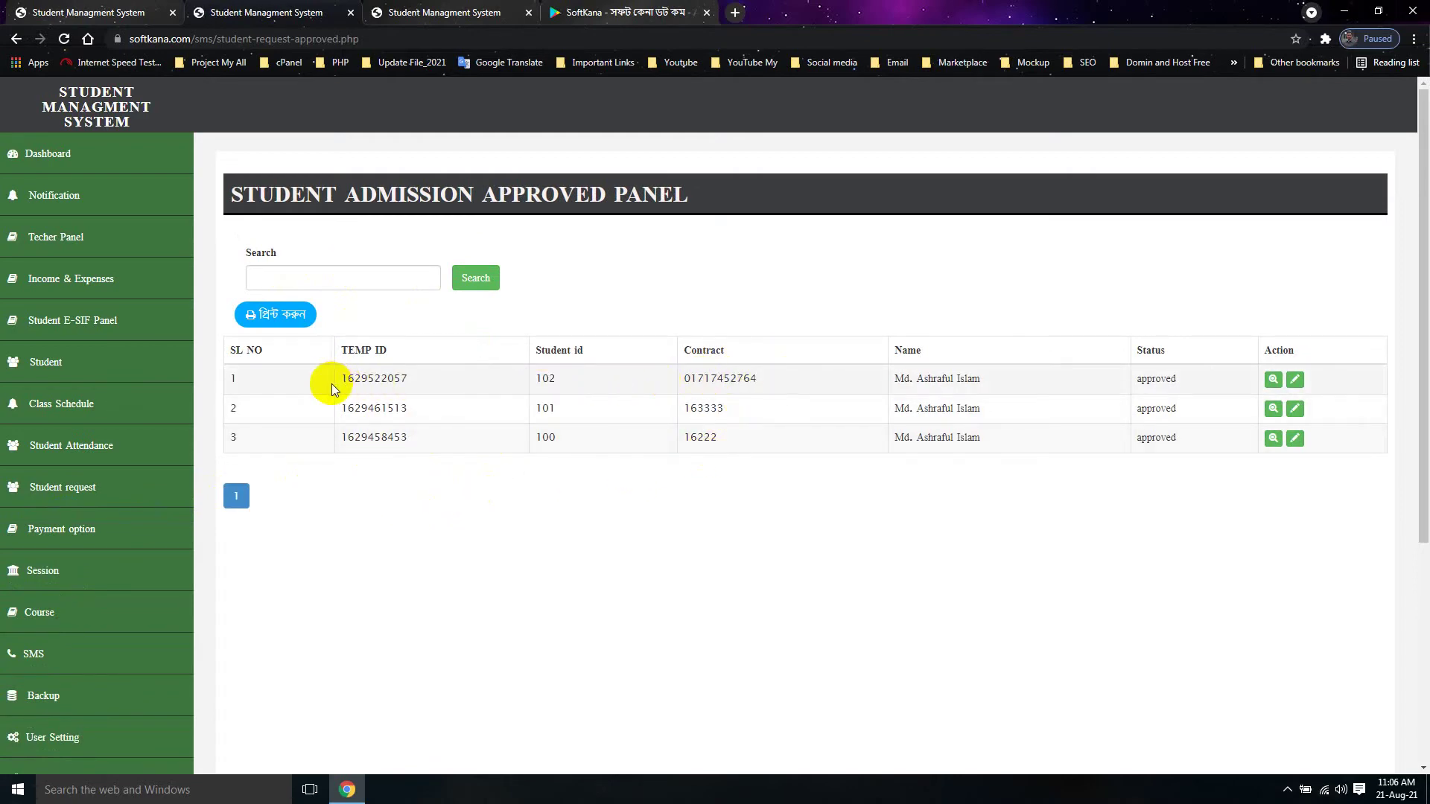
double_click(560, 378)
left_click(1272, 381)
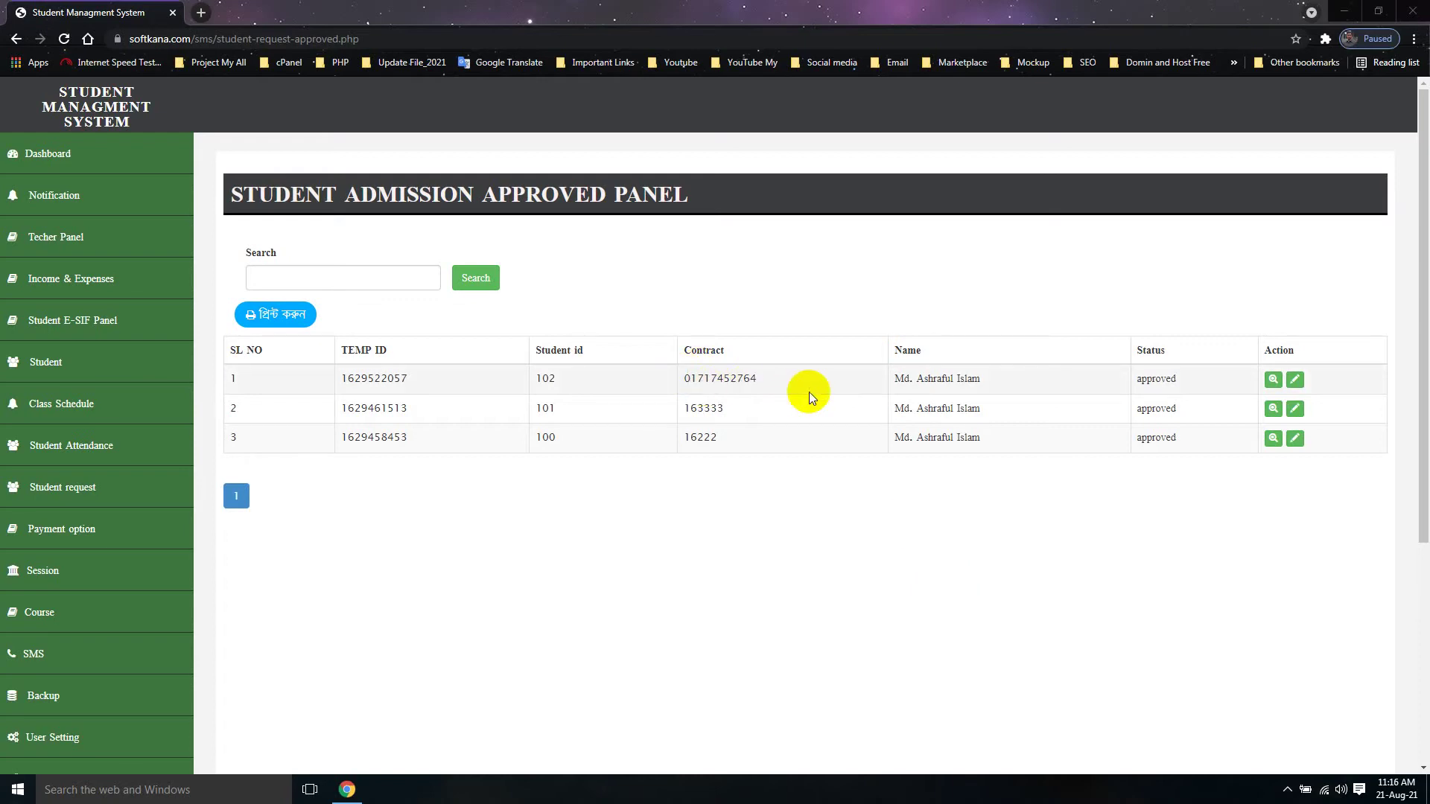
Step: Copy the newly approved student's ID from the first row
double_click(545, 379)
right_click(545, 380)
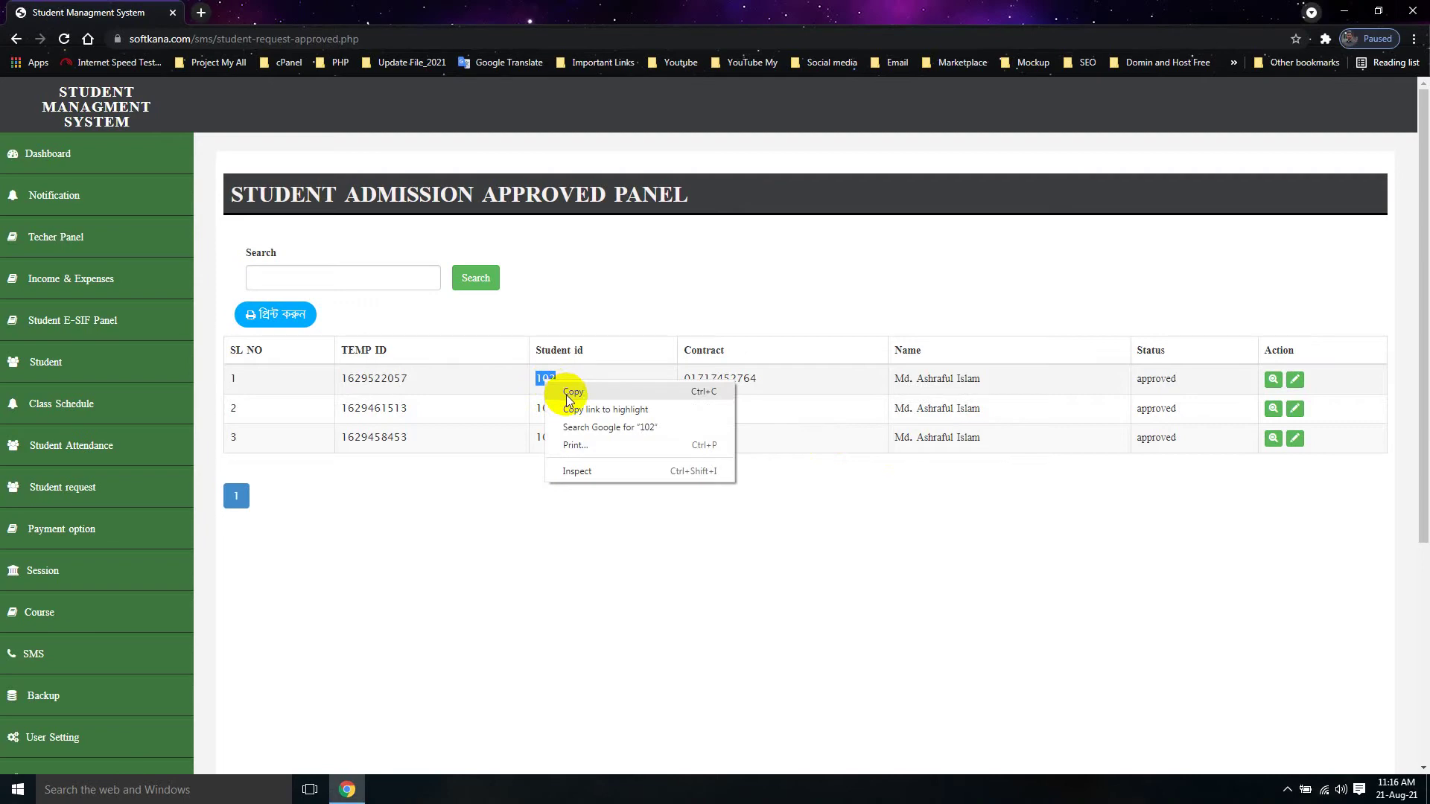
left_click(567, 393)
Step: In Student > Update Student, filter the list by the pasted student ID
left_click(81, 371)
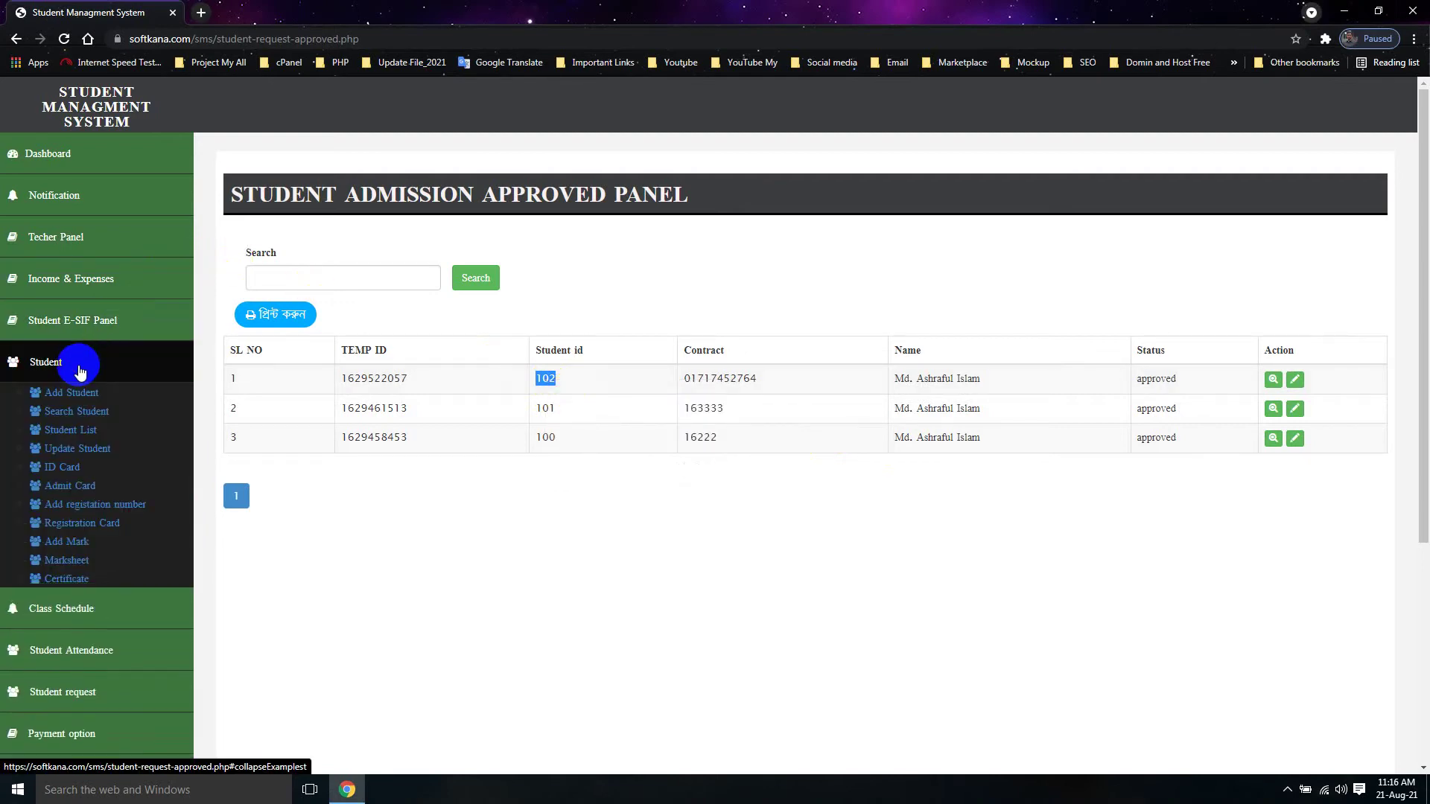
left_click(93, 458)
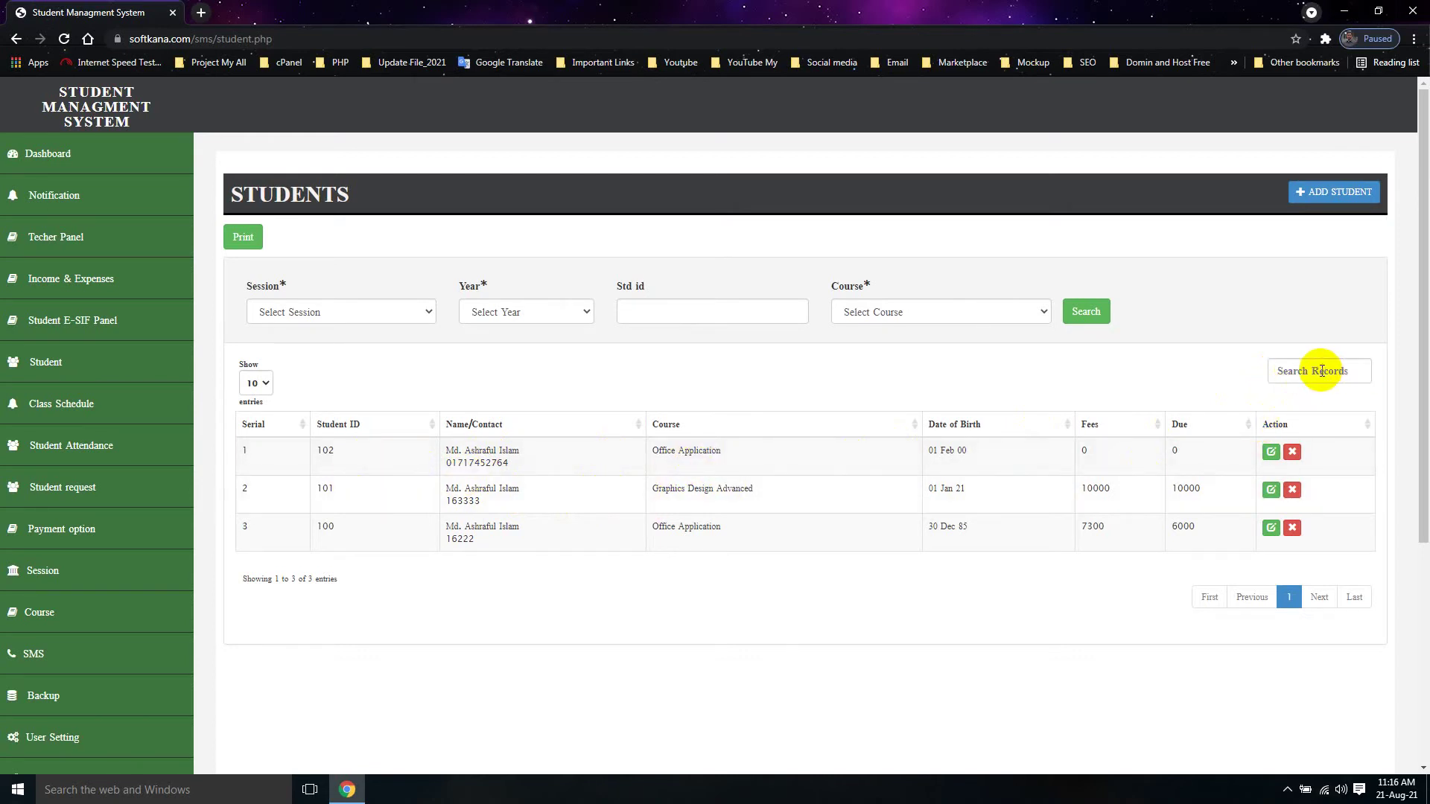
right_click(697, 311)
left_click(735, 395)
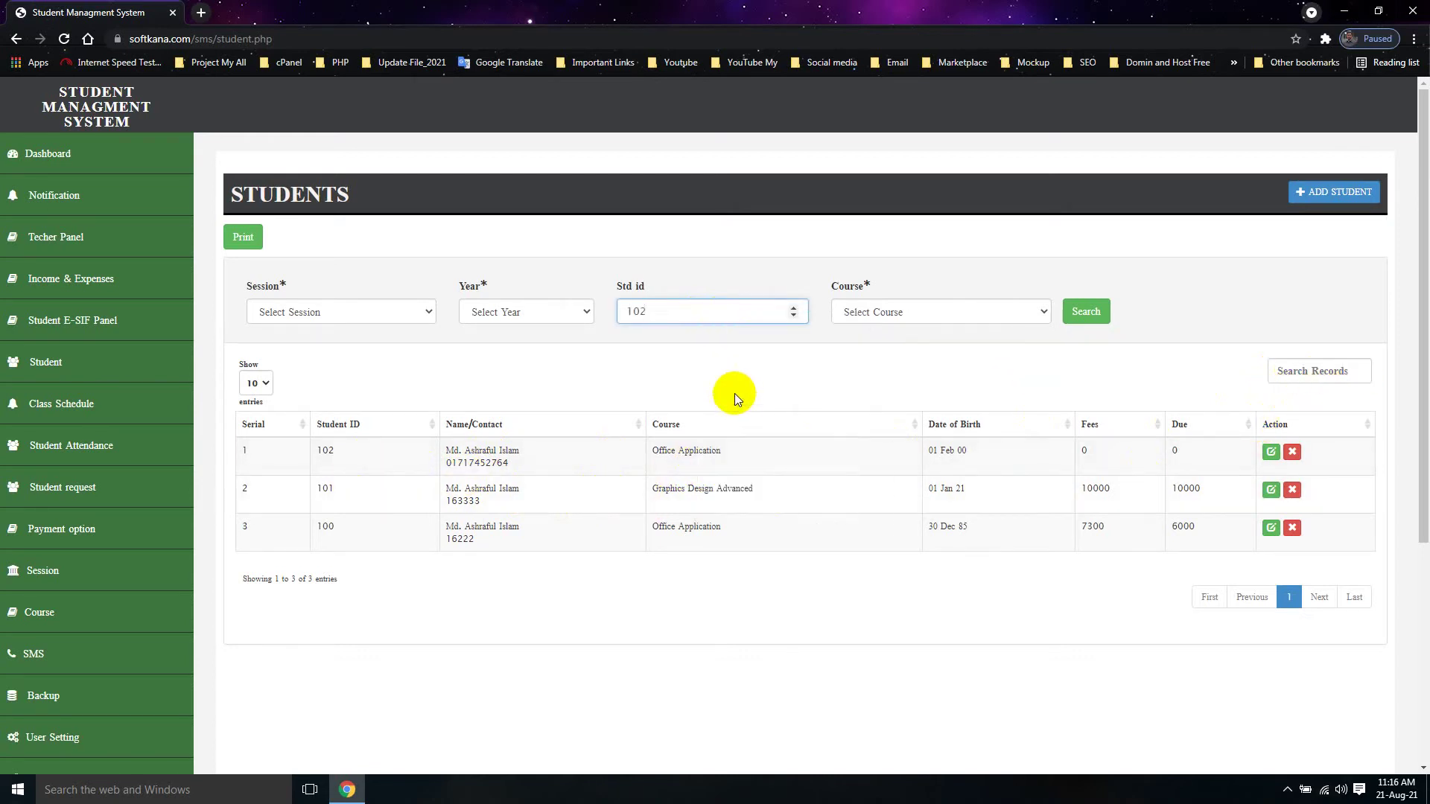
left_click(1089, 311)
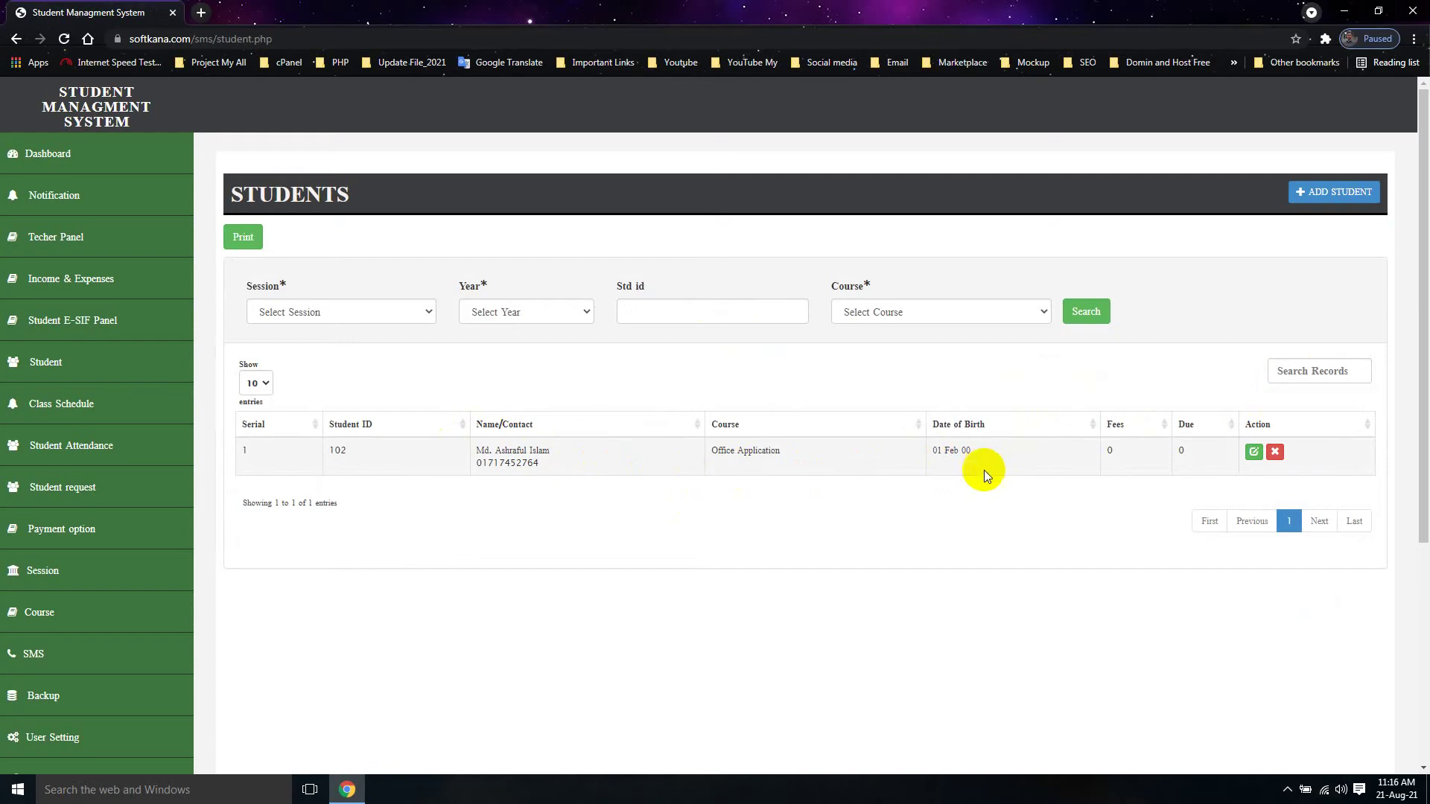
Step: Edit the student's record, leaving the course set to Office Application
left_click(1254, 456)
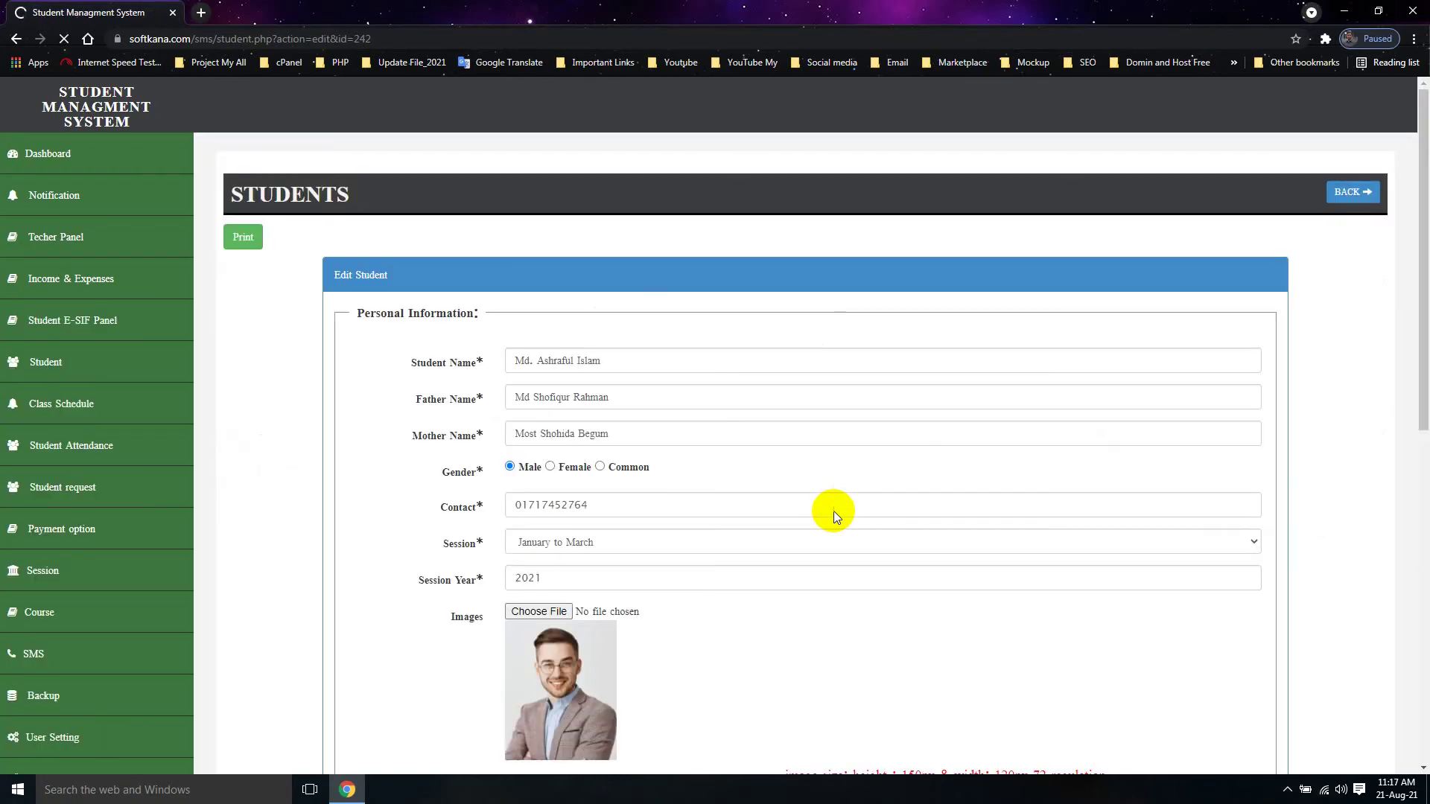
scroll(833, 511, "down", 5)
scroll(833, 511, "down", 3)
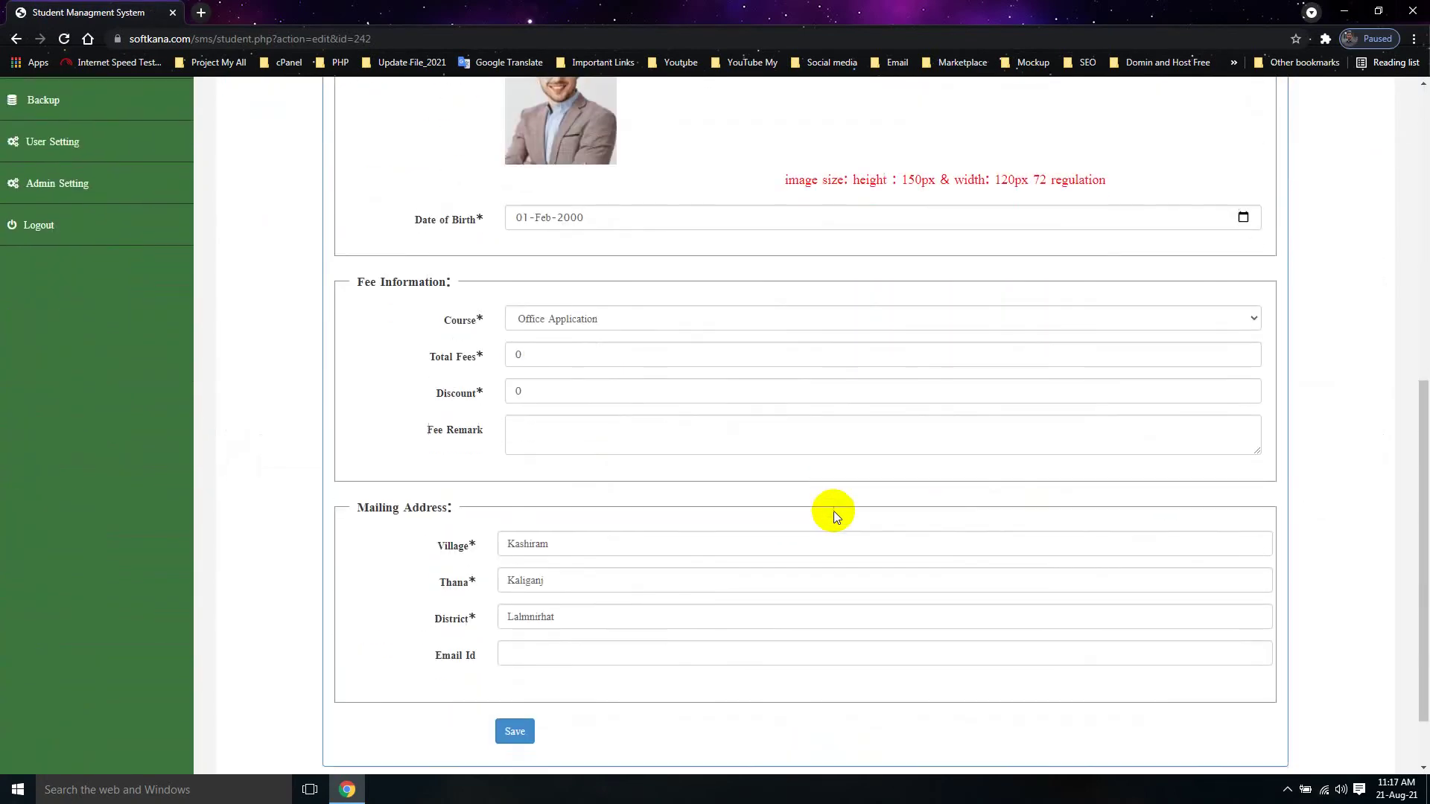
left_click(617, 319)
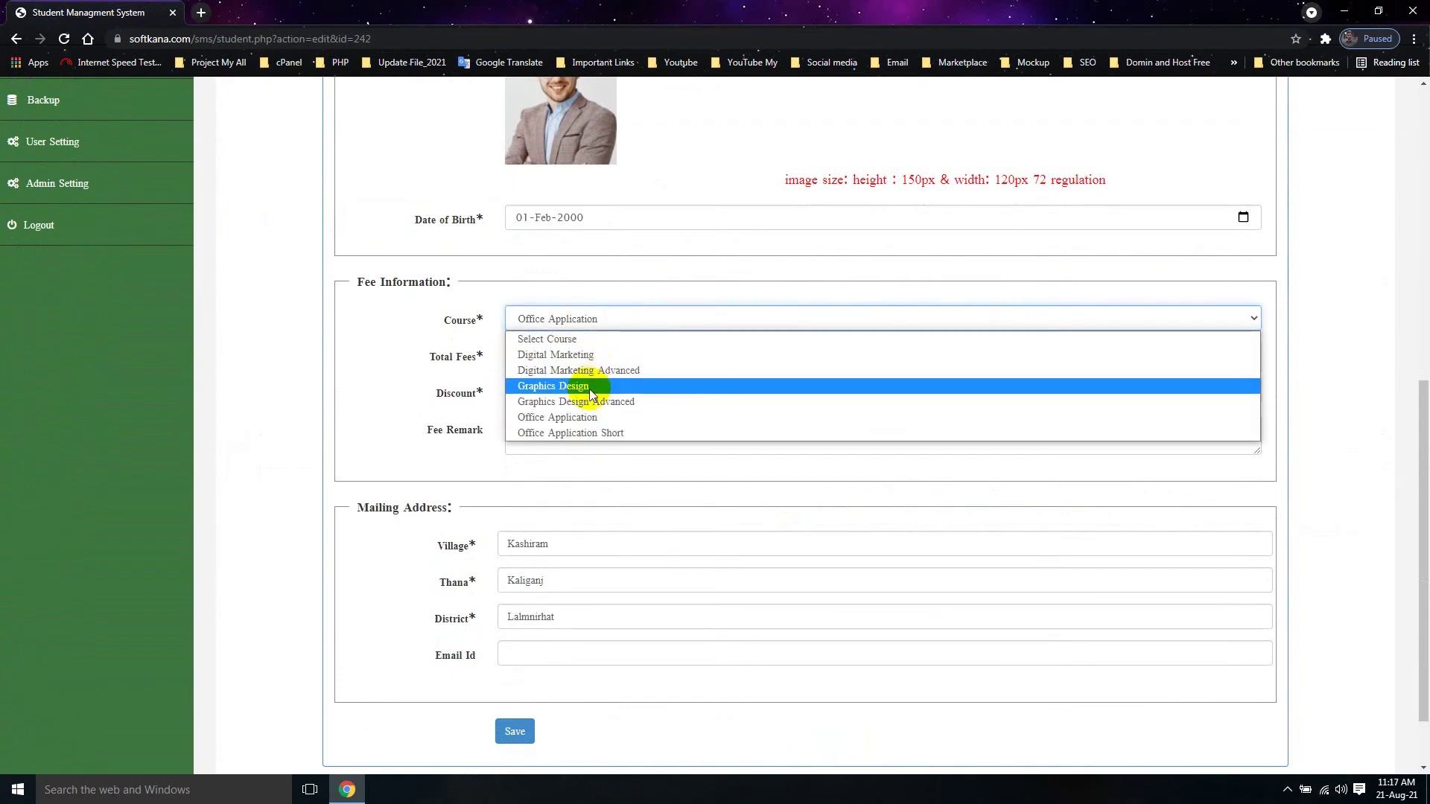
left_click(587, 417)
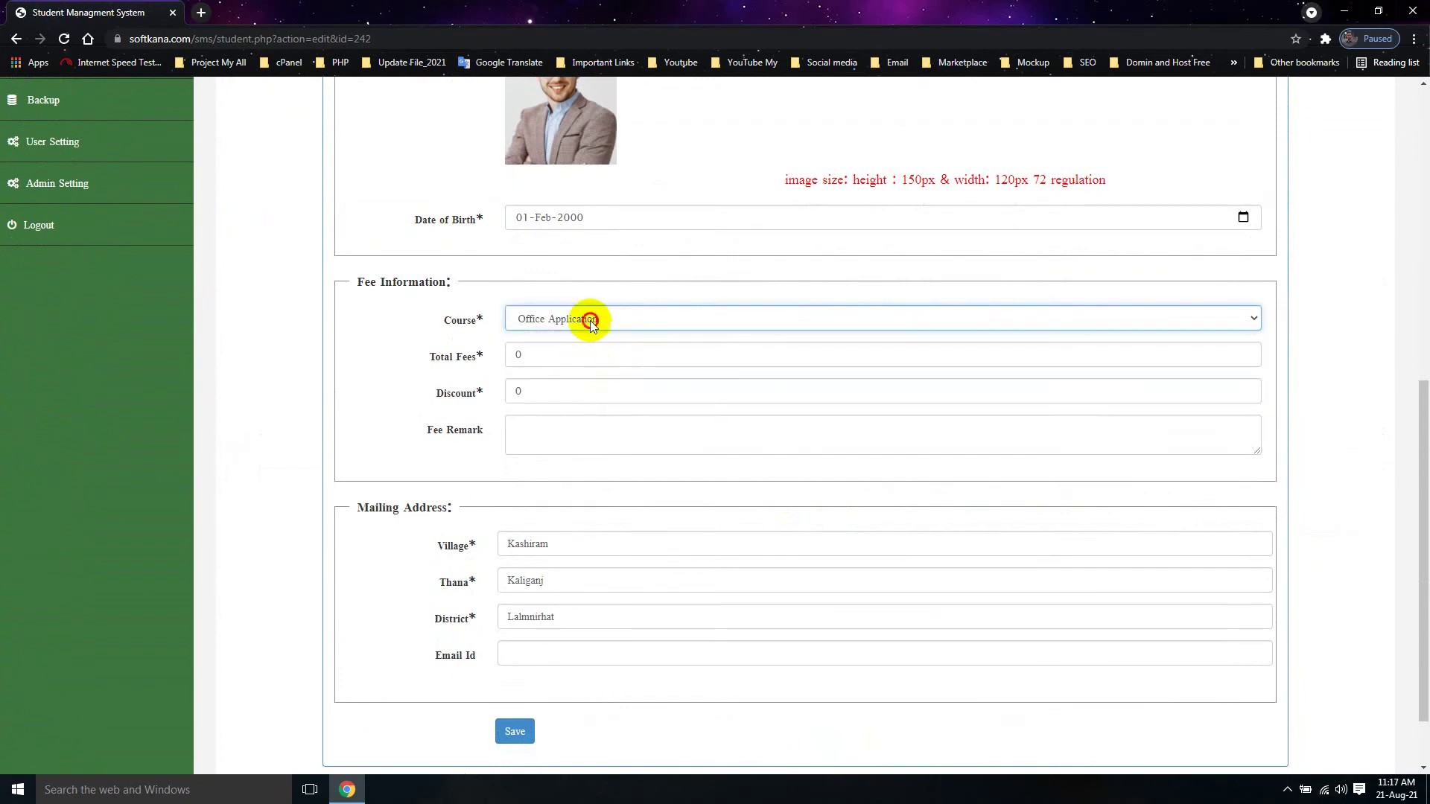
left_click(588, 316)
left_click(583, 396)
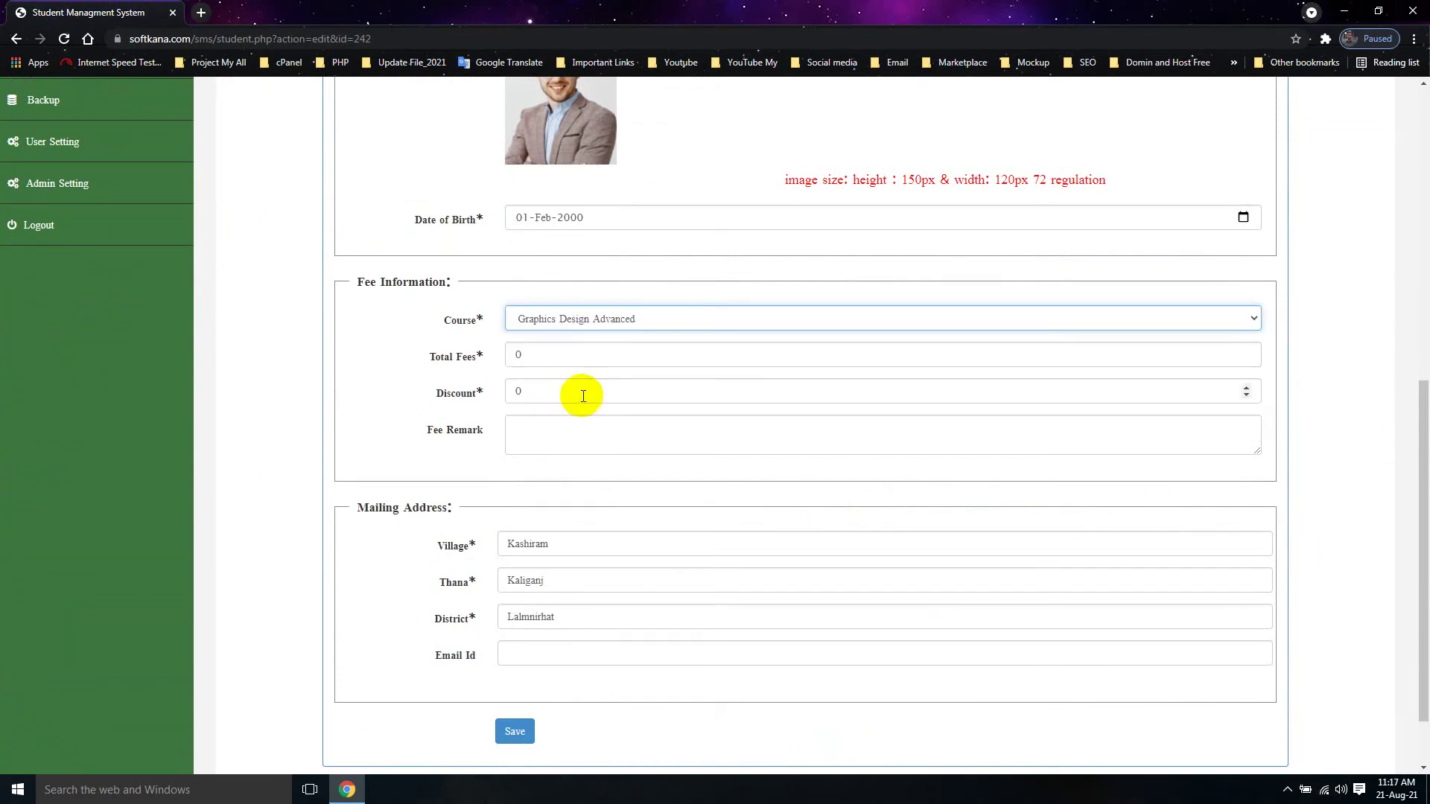
left_click(595, 323)
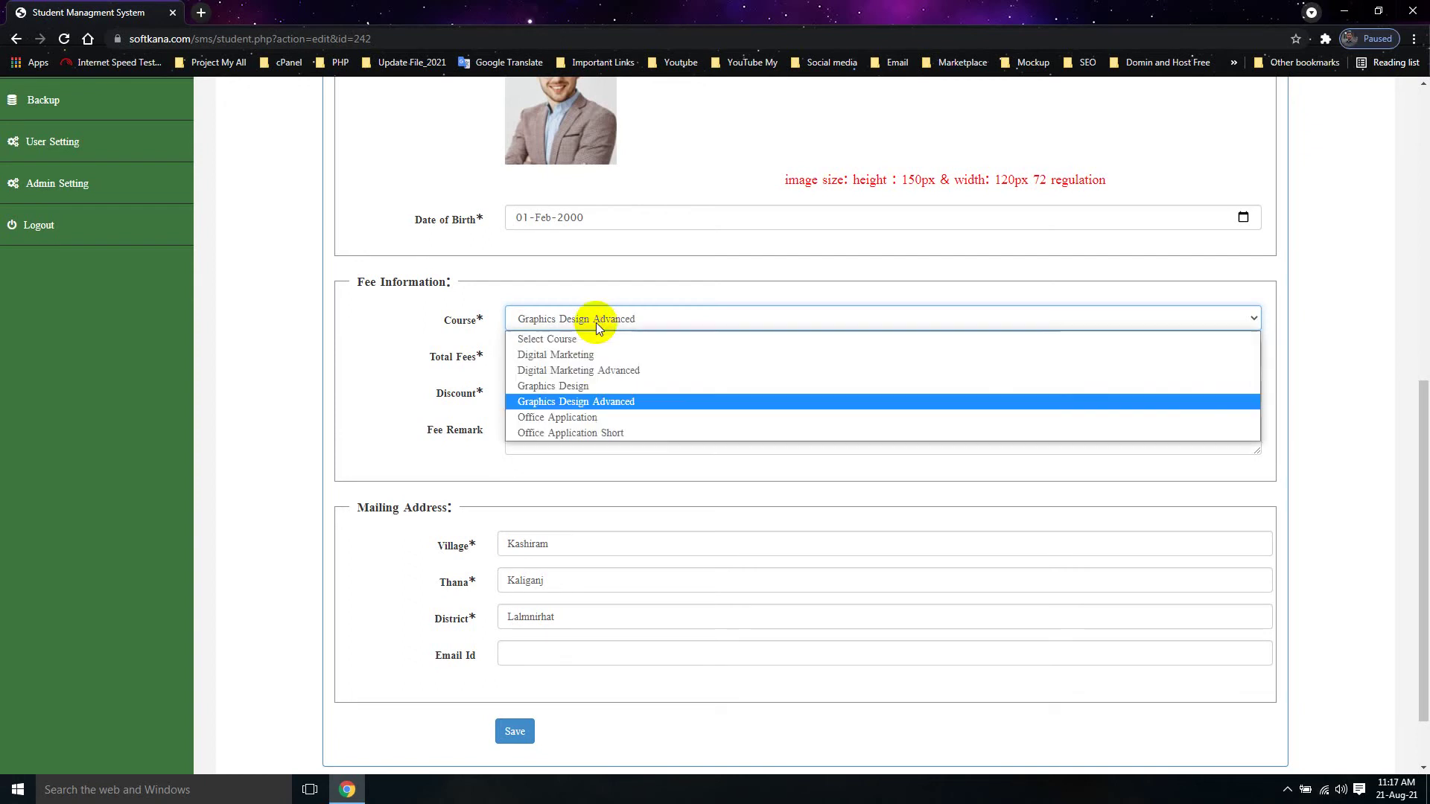
left_click(582, 421)
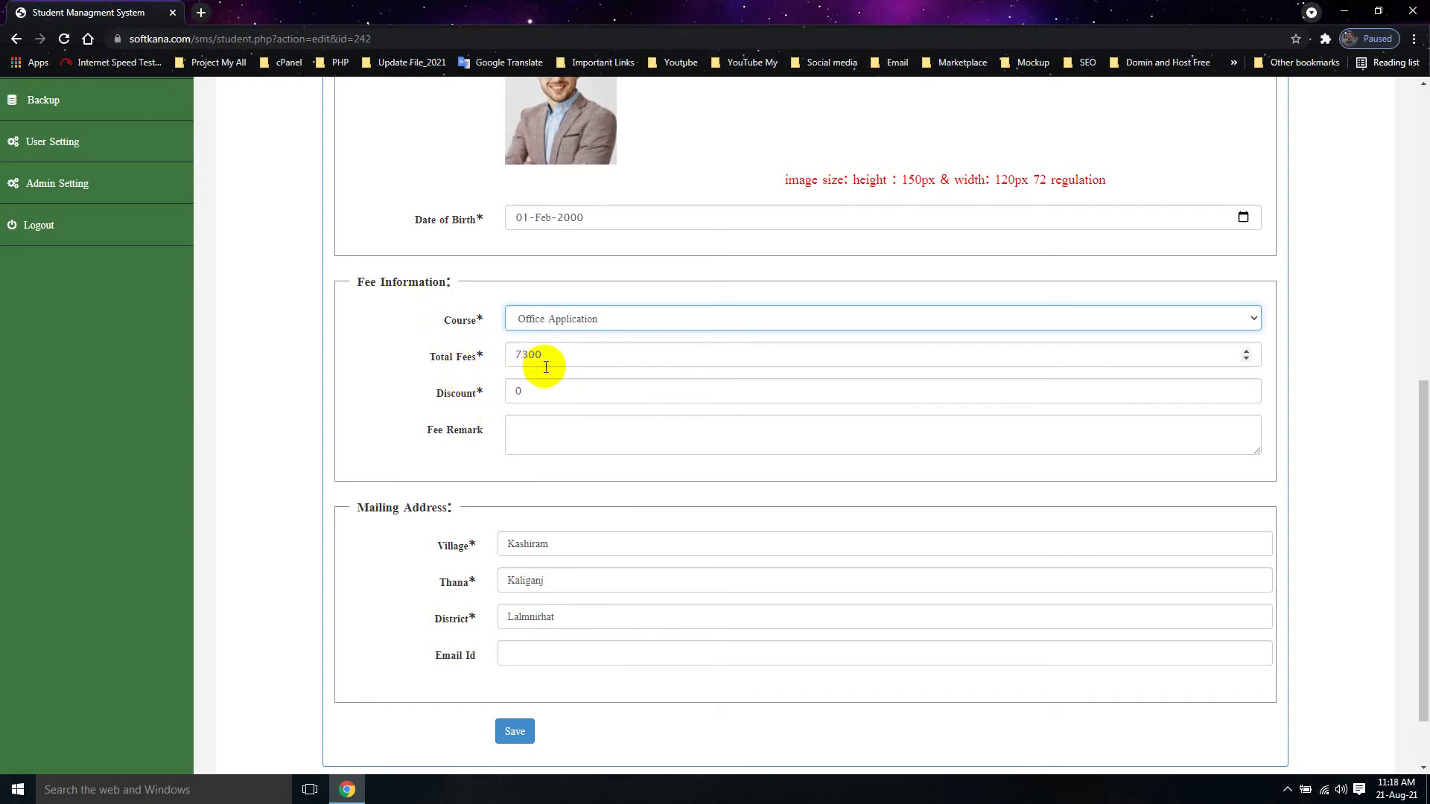
Step: Change Total Fees to 7500 and Discount to 500
left_click(523, 353)
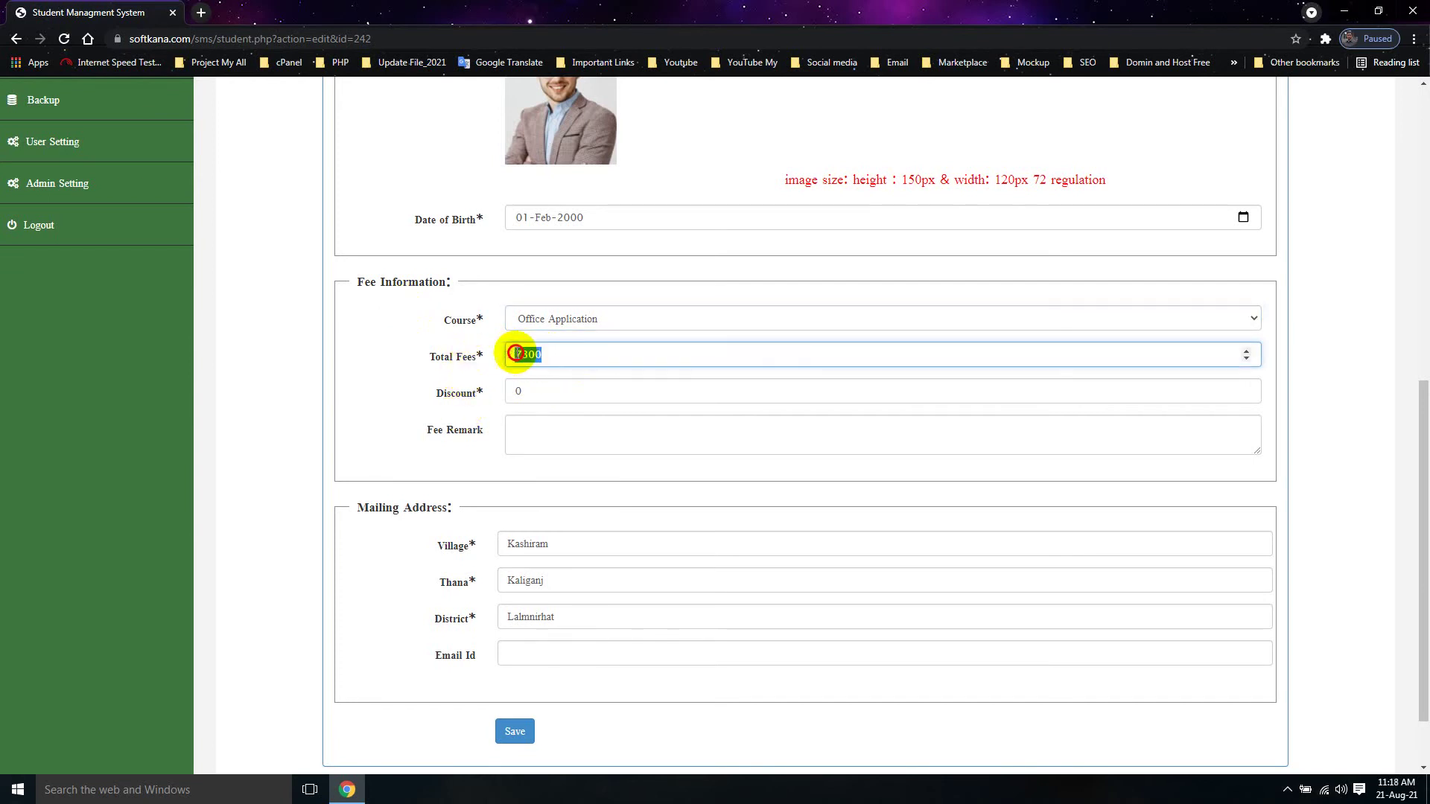
double_click(523, 353)
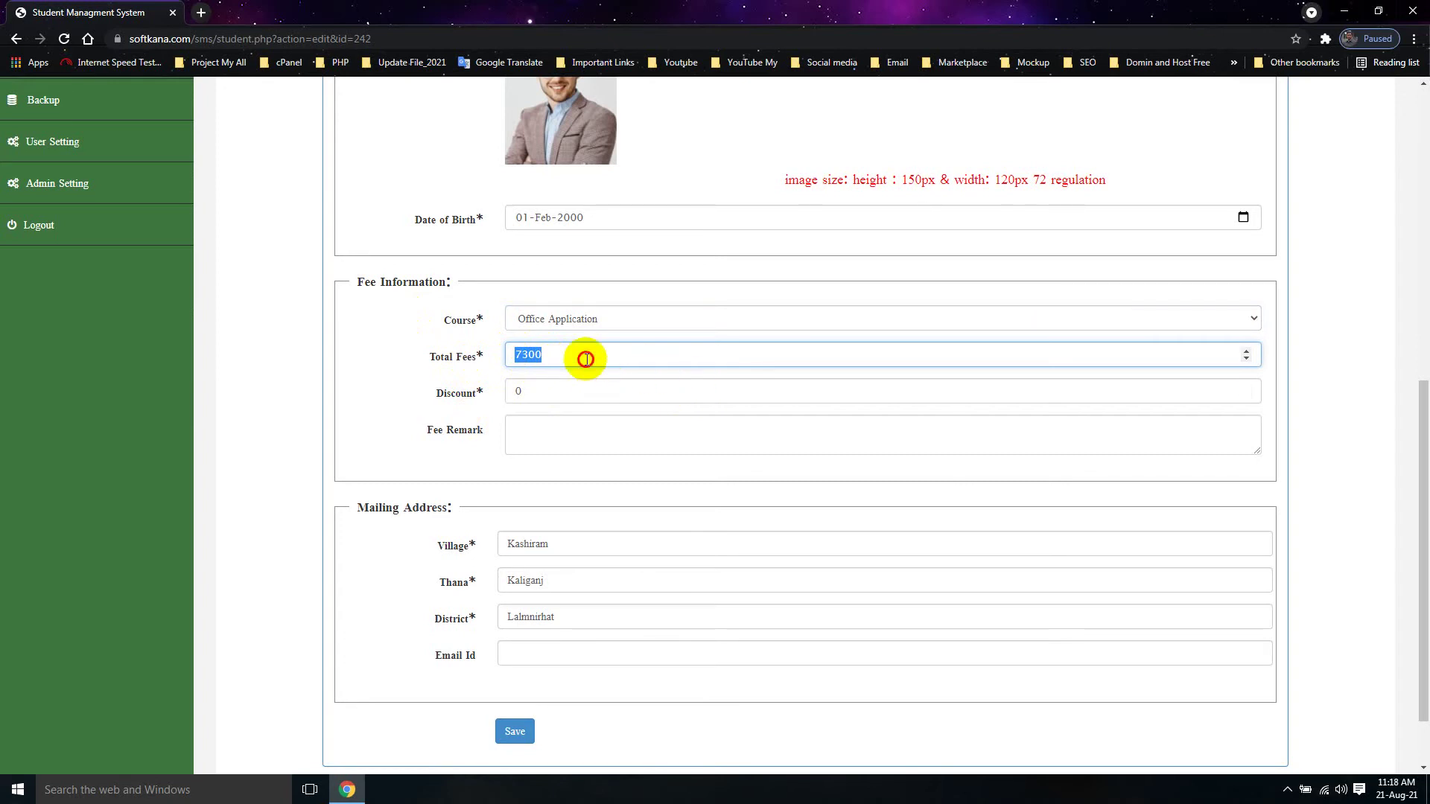
left_click_drag(552, 354, 525, 358)
type("500")
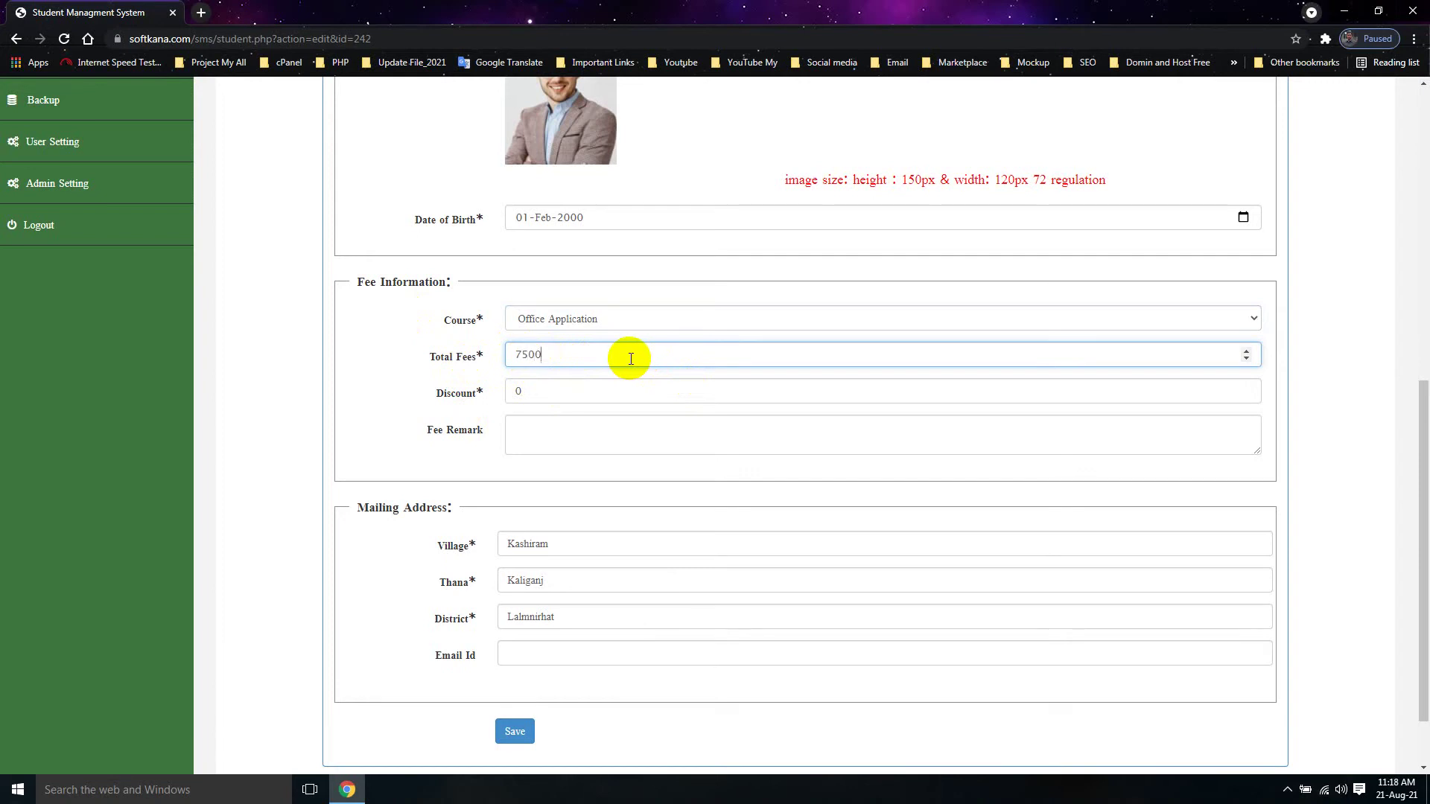
double_click(530, 394)
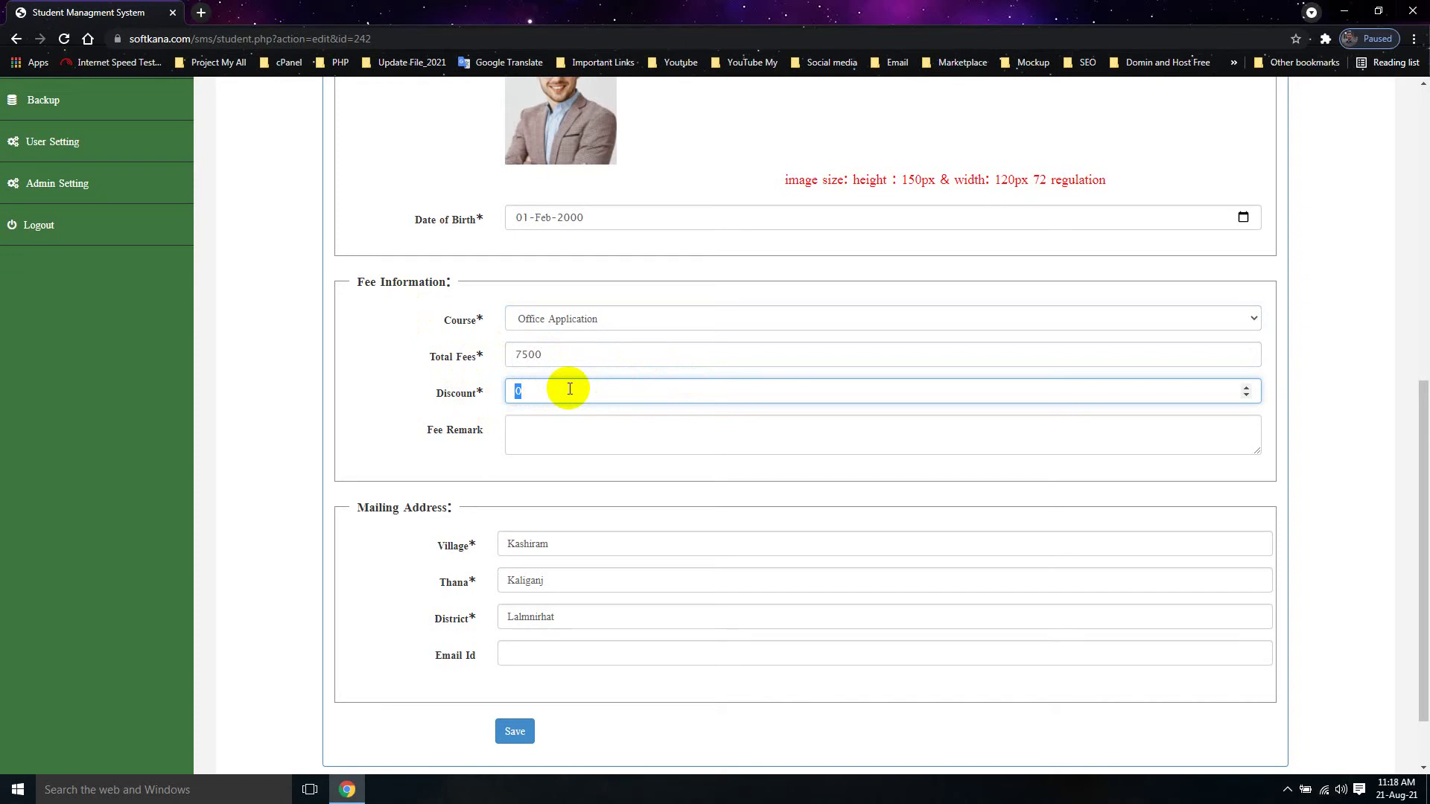
type("500")
left_click(552, 434)
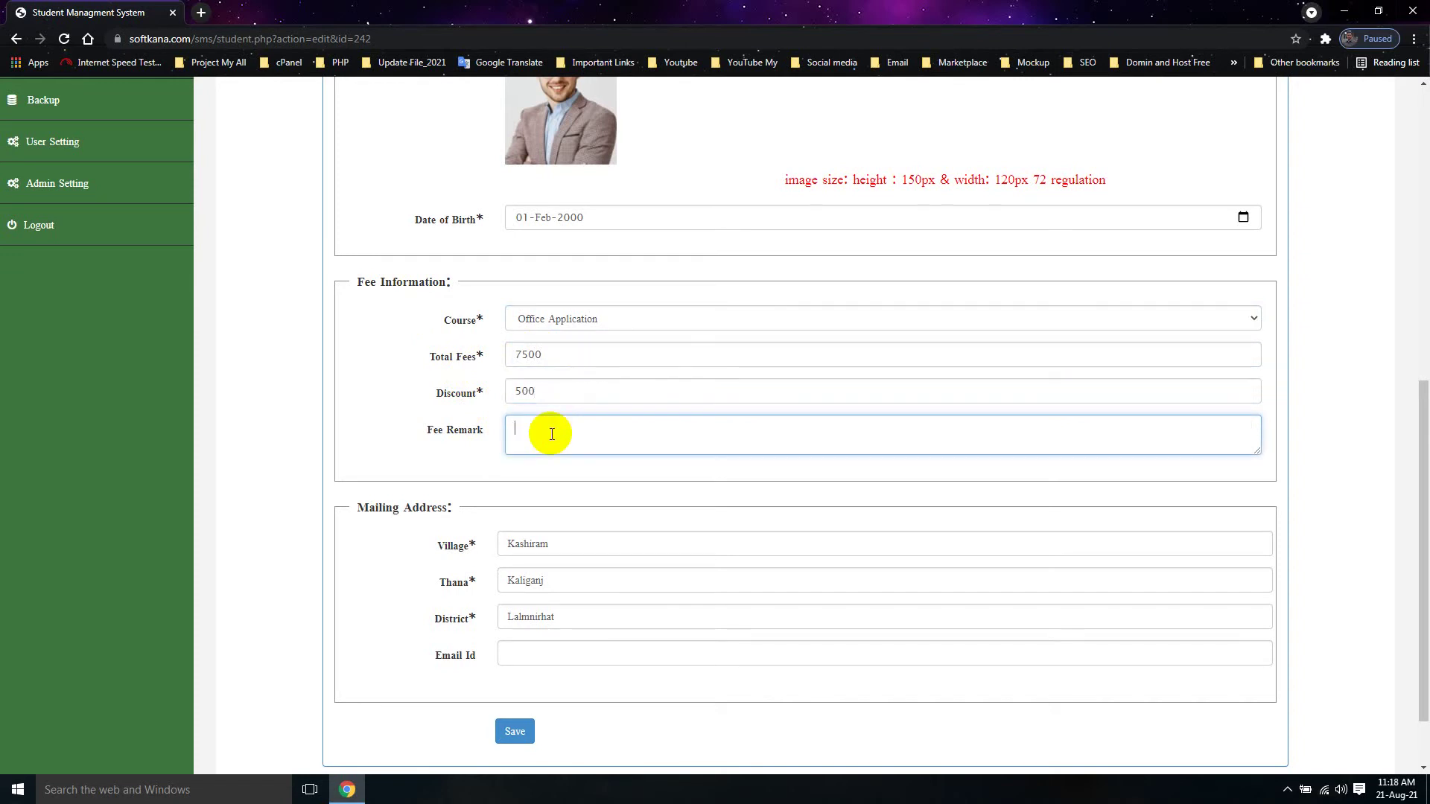
Step: Enter the student's e-mail address and save the edited record
left_click(520, 662)
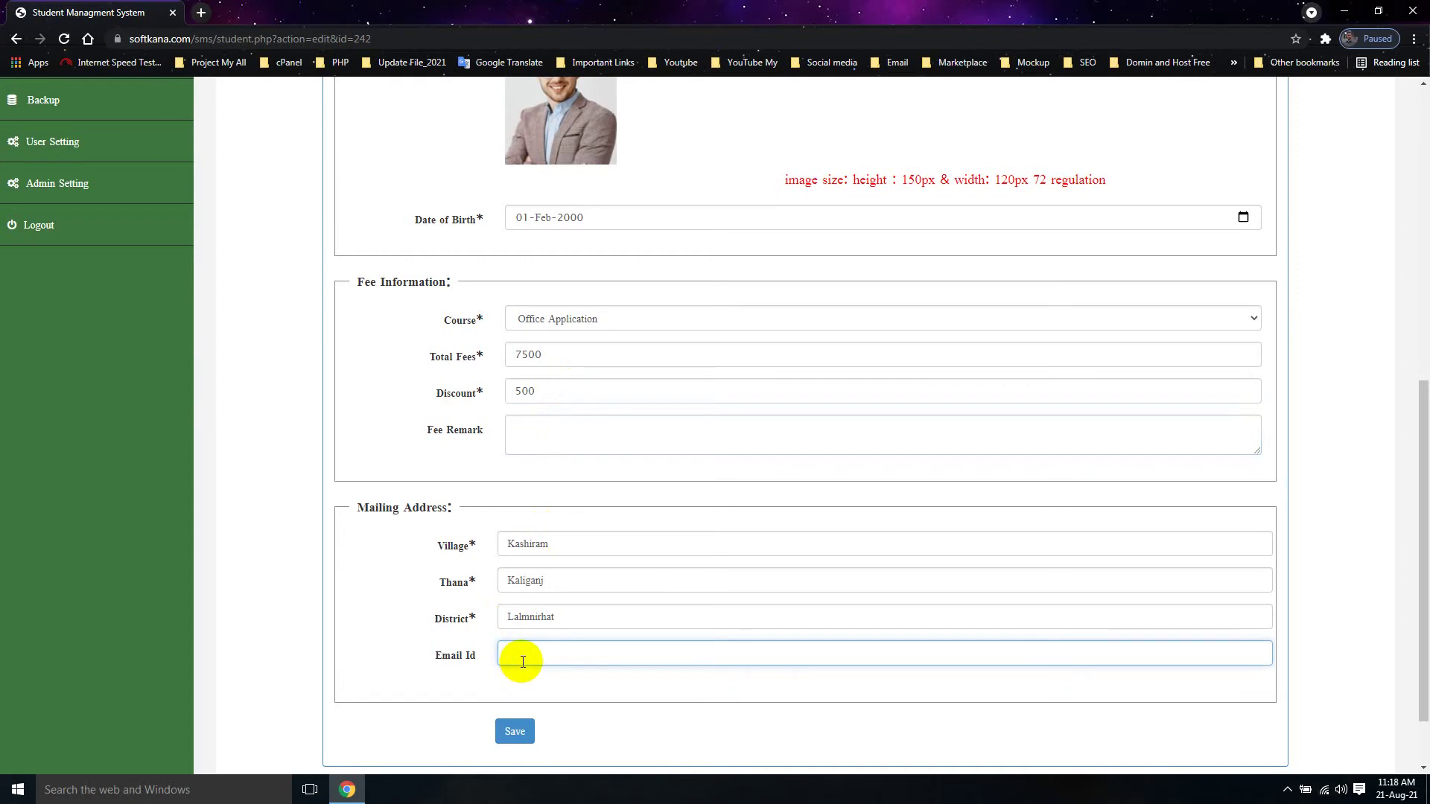
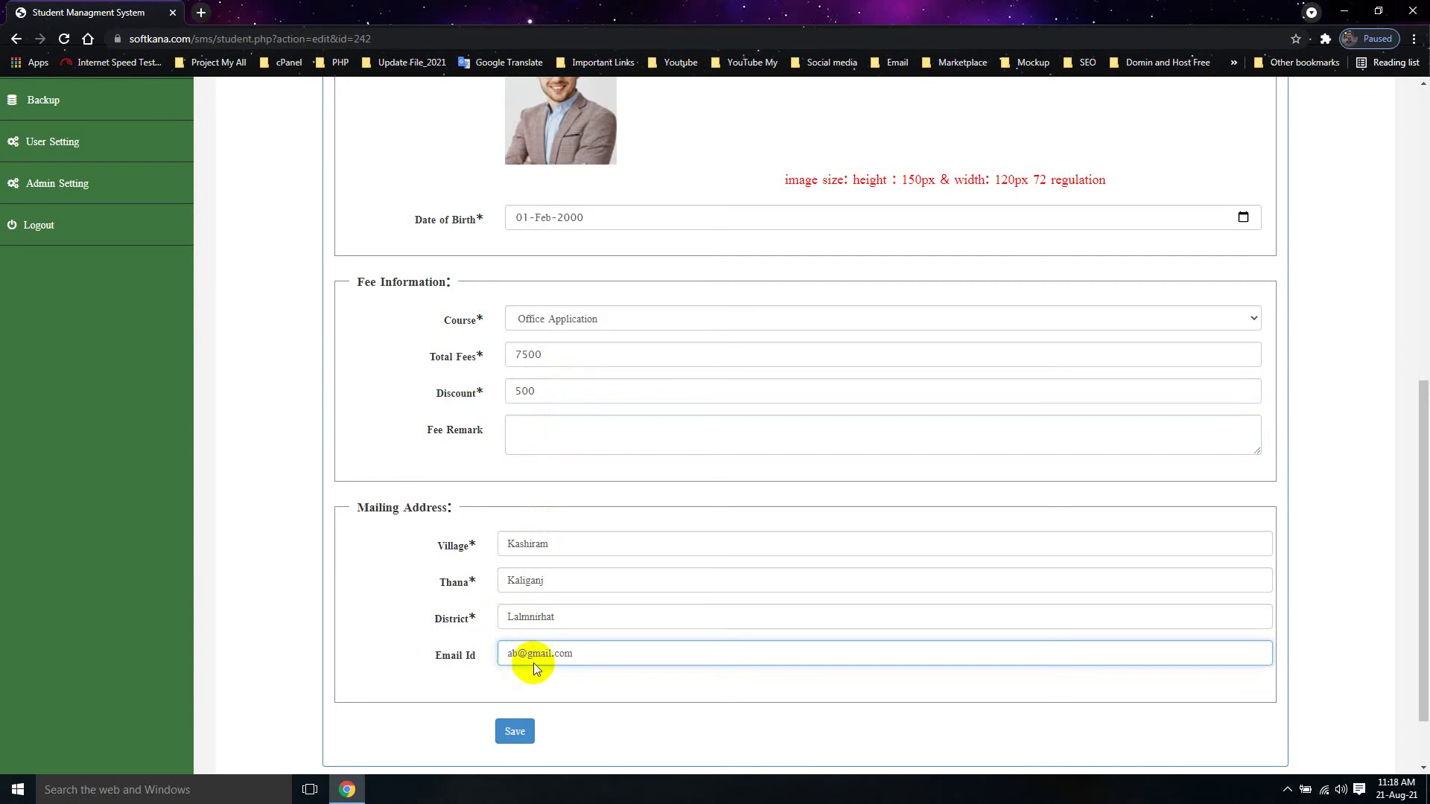
left_click(514, 734)
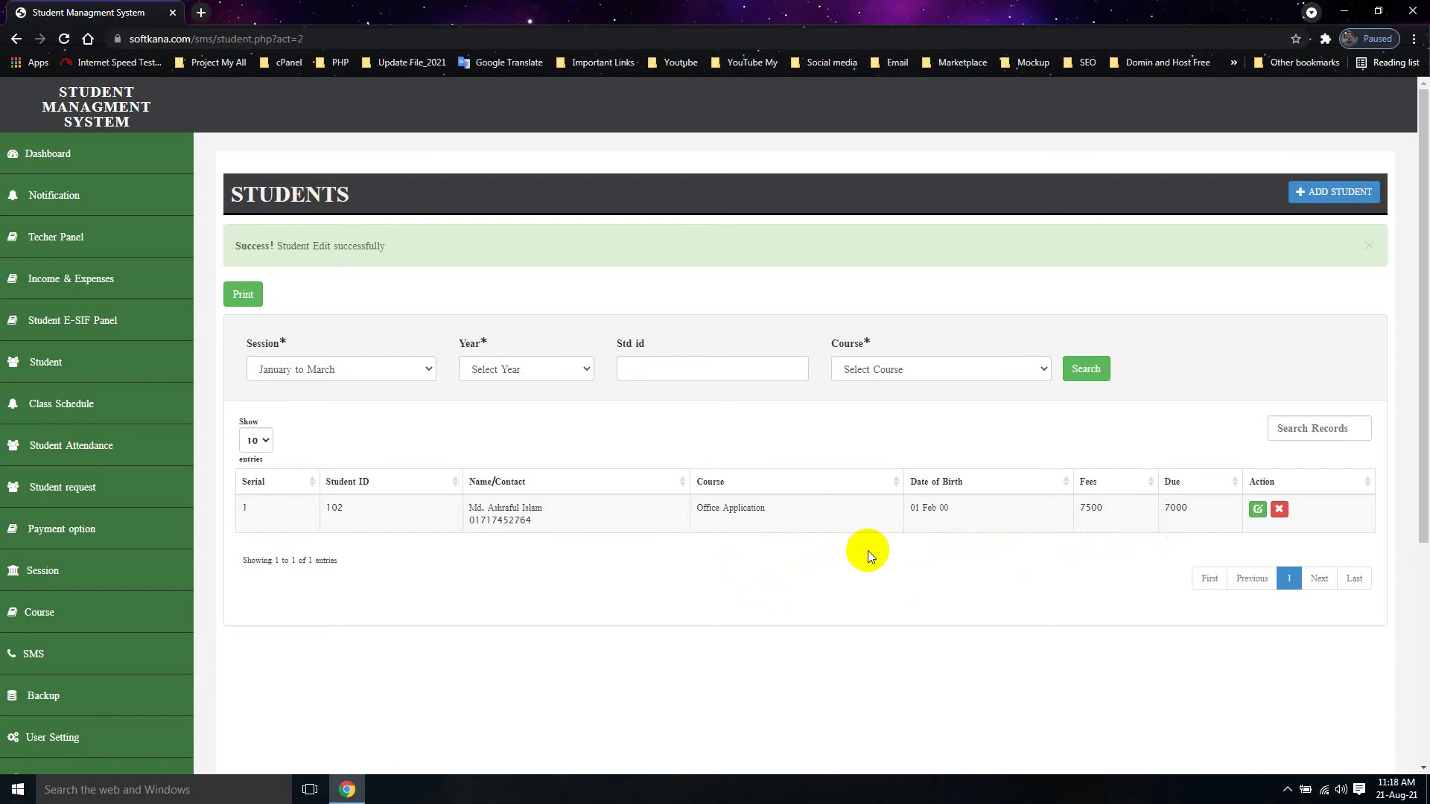
Step: Copy the edited student's ID and expand the Payment option menu
double_click(334, 508)
right_click(334, 511)
left_click(359, 522)
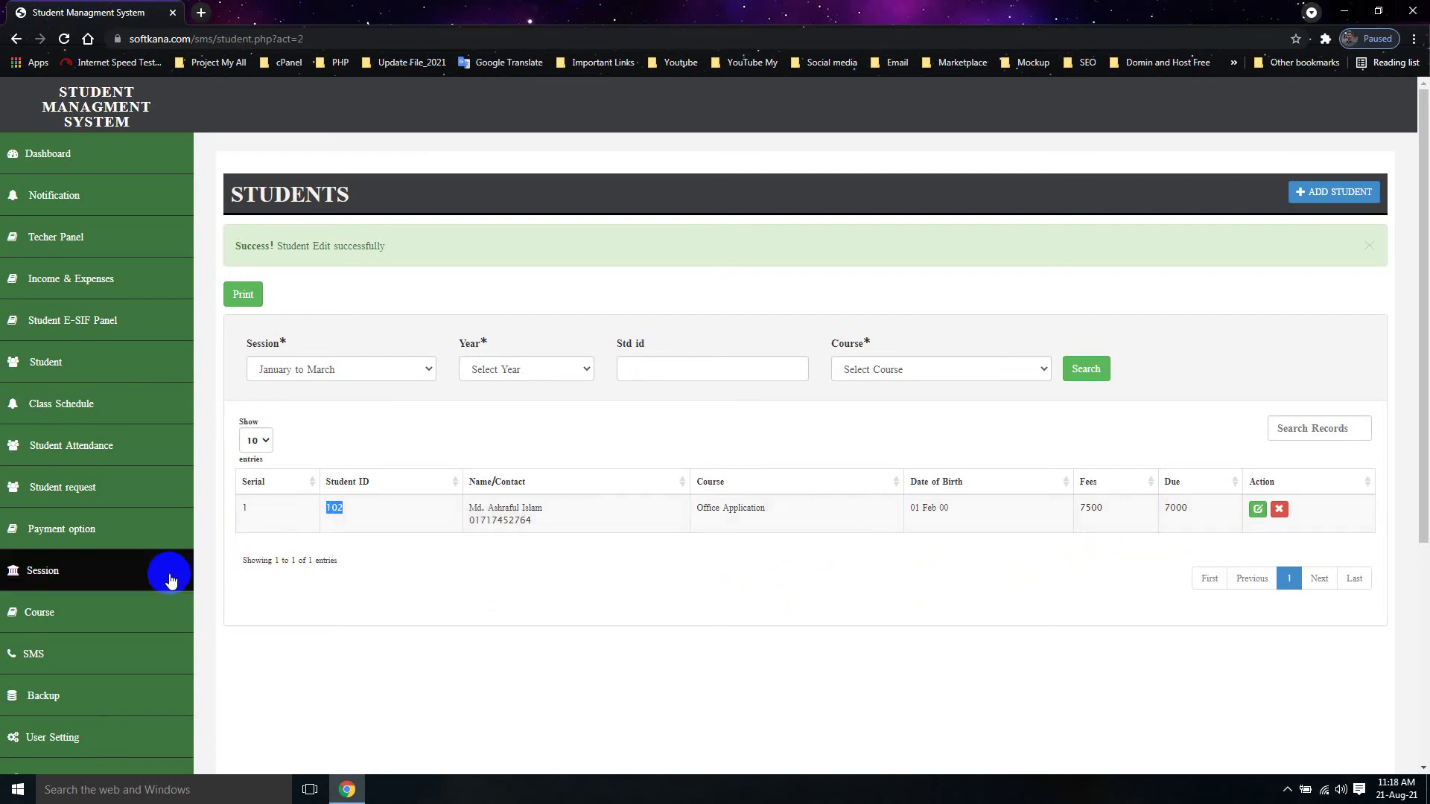
left_click(78, 537)
Step: Add a 1500 payment for the student dated today (21-Aug-2021) and submit it
left_click(75, 559)
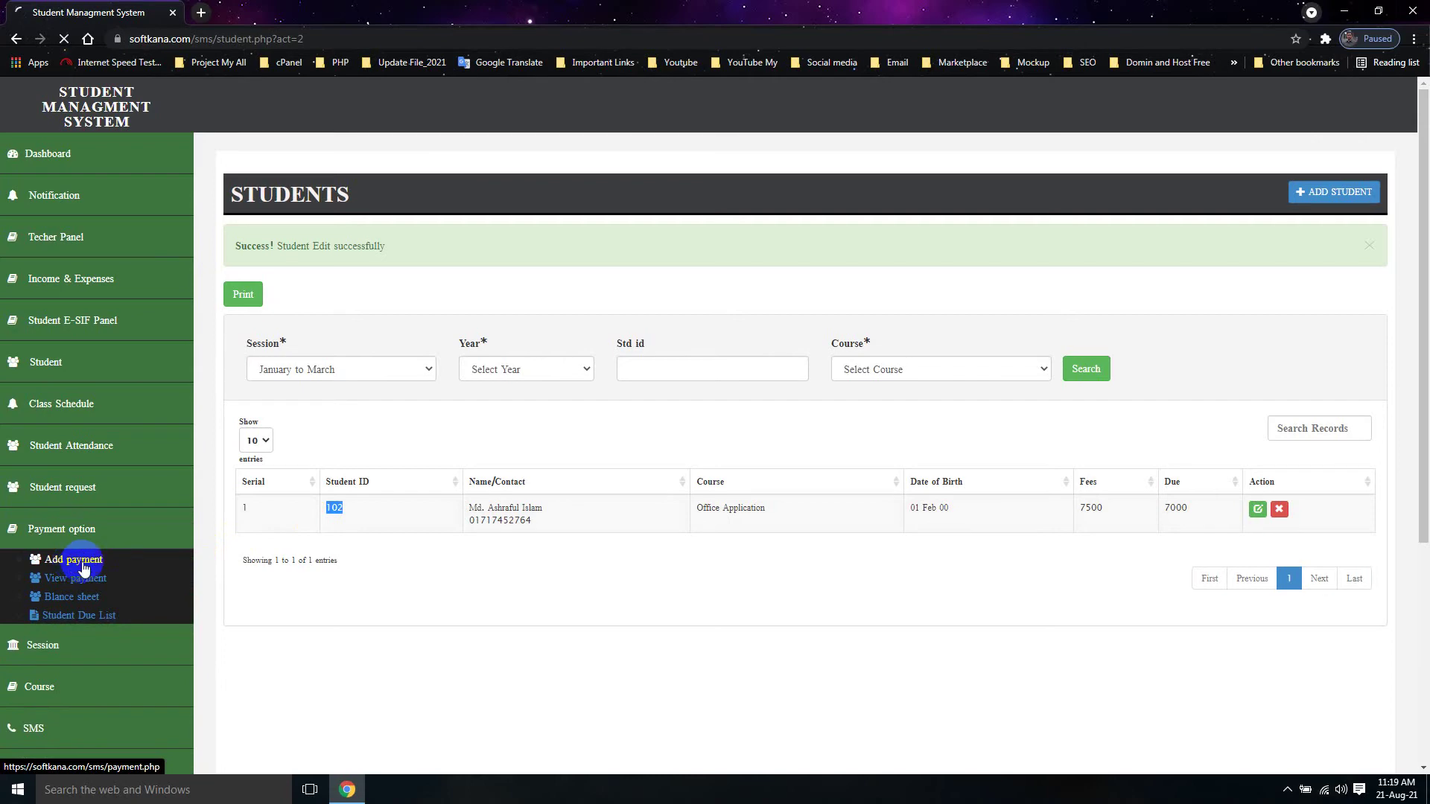
type("102")
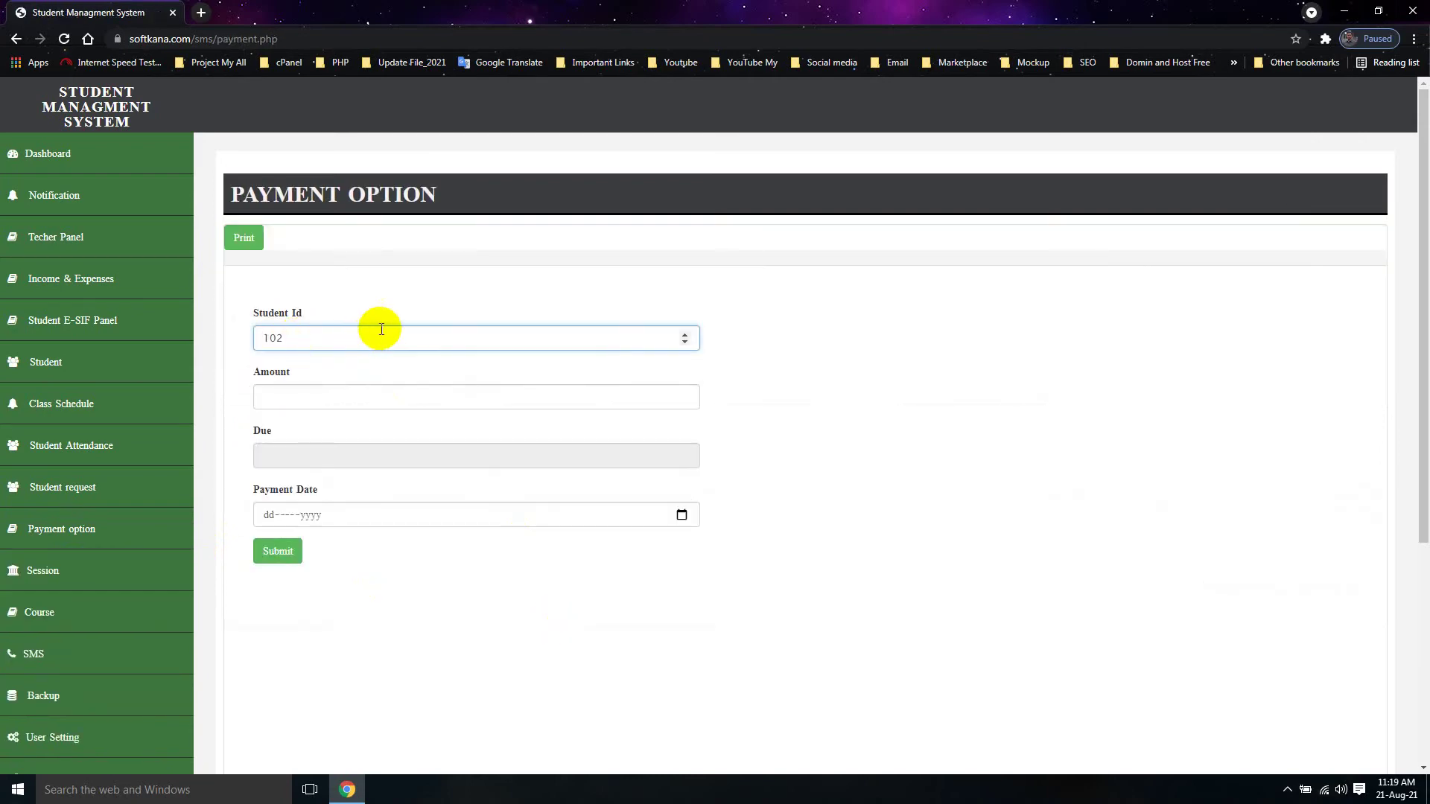
key("Return")
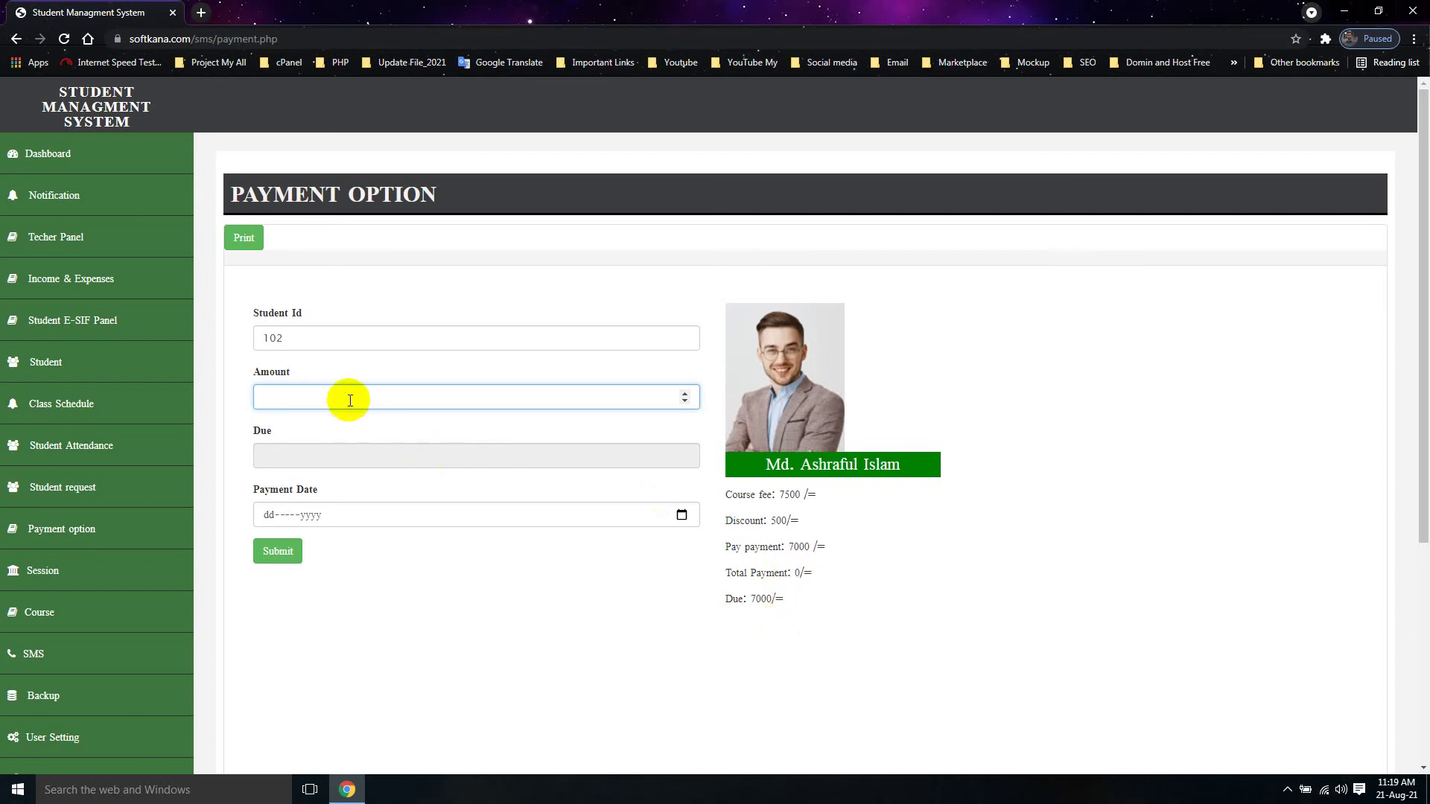
type("1500")
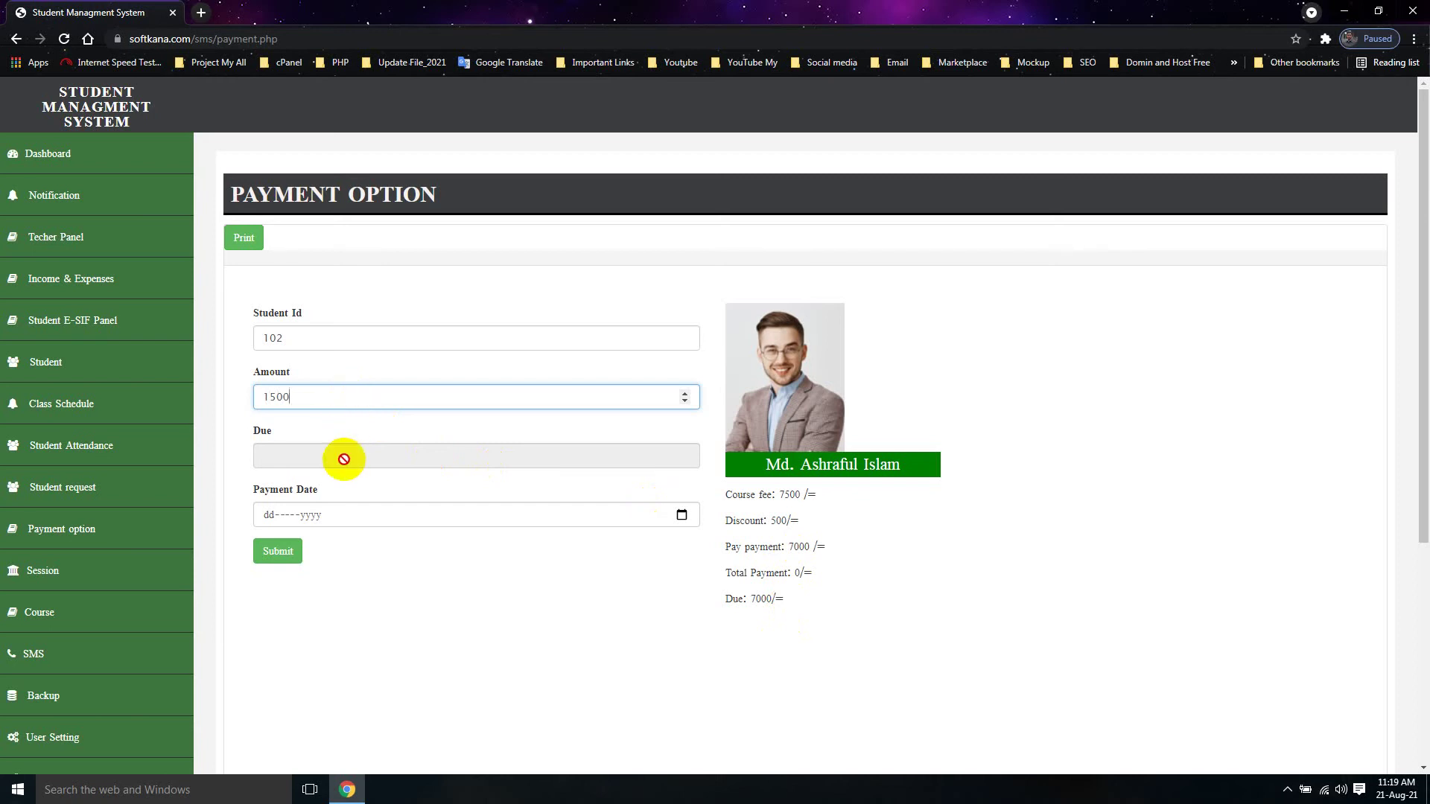
key("Return")
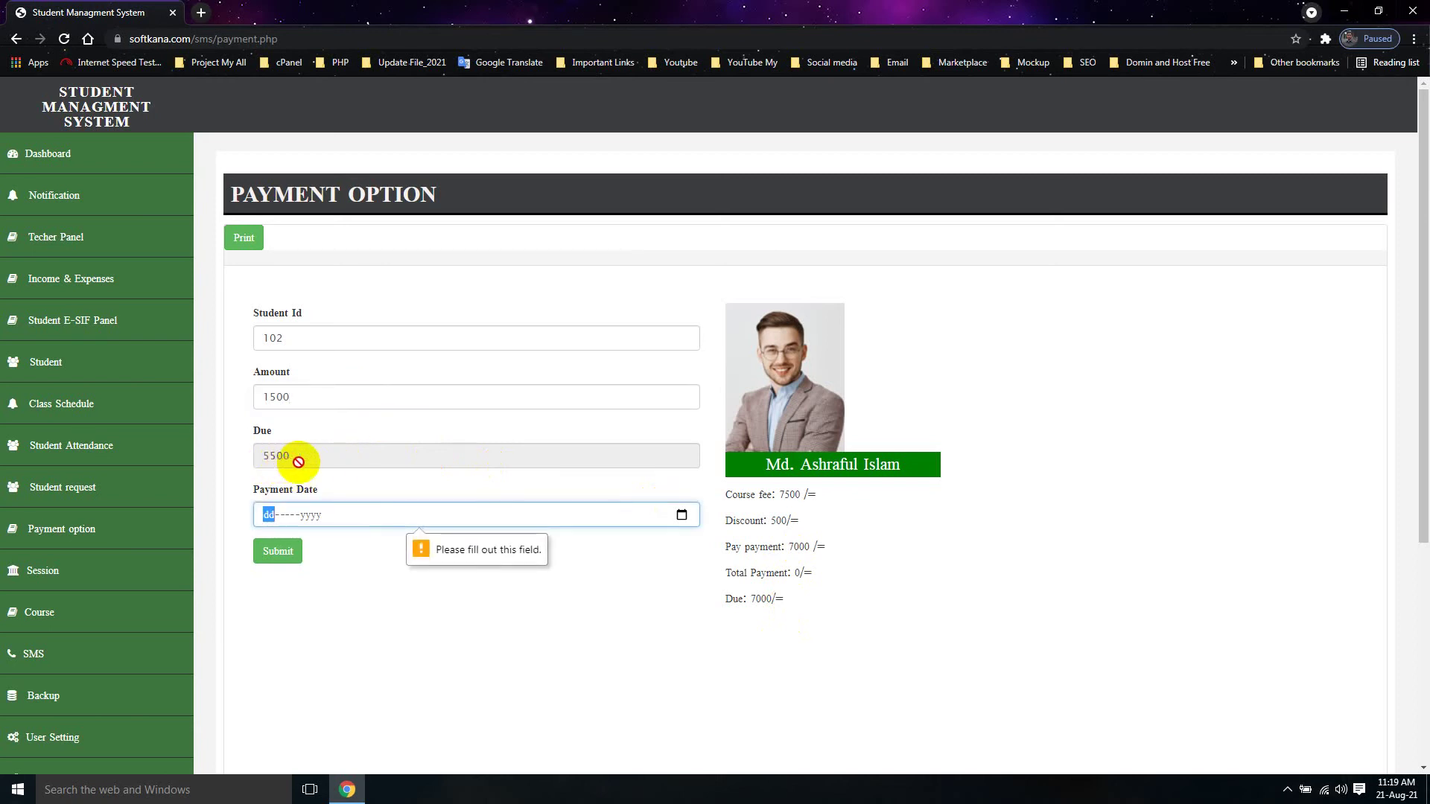
left_click(681, 515)
left_click(388, 721)
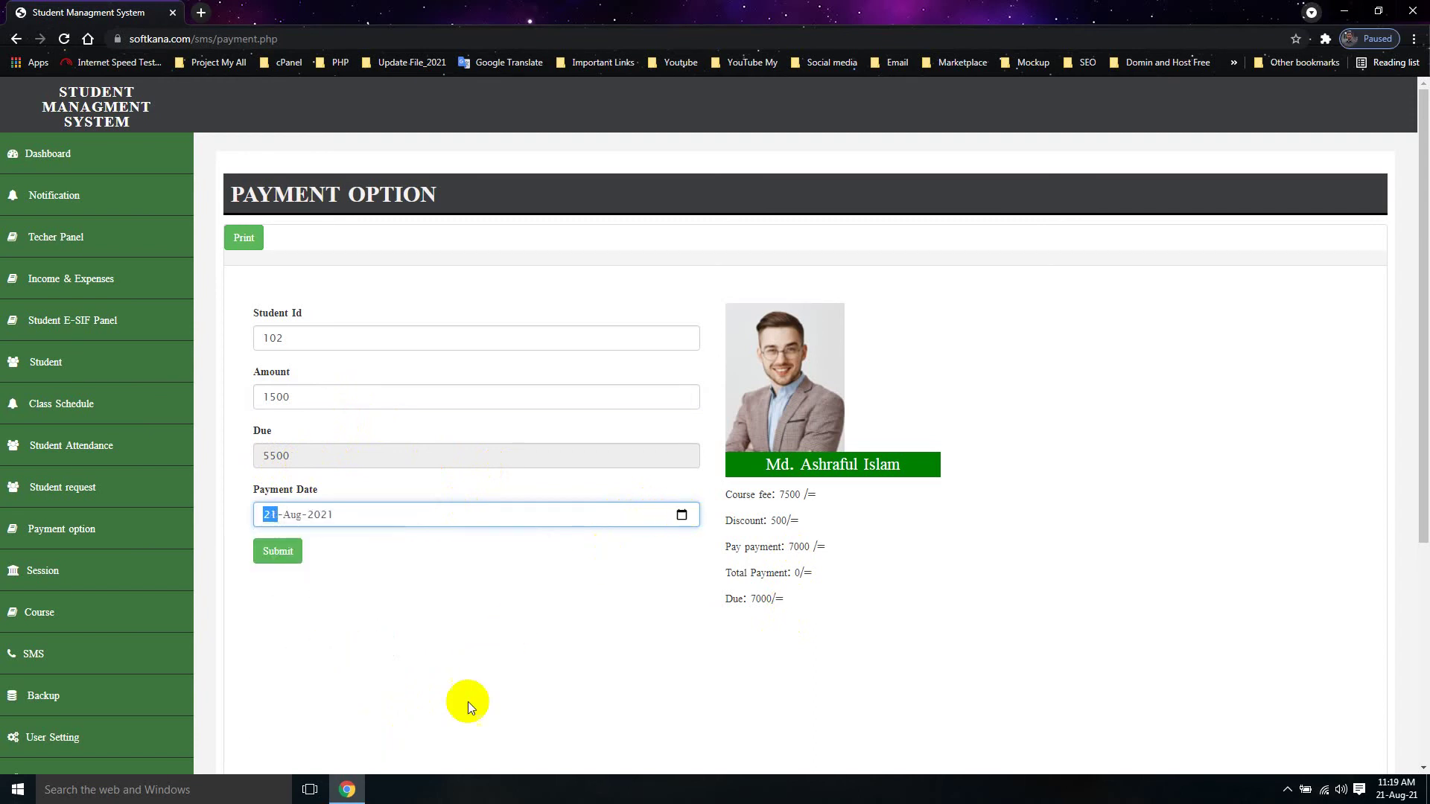
left_click(280, 556)
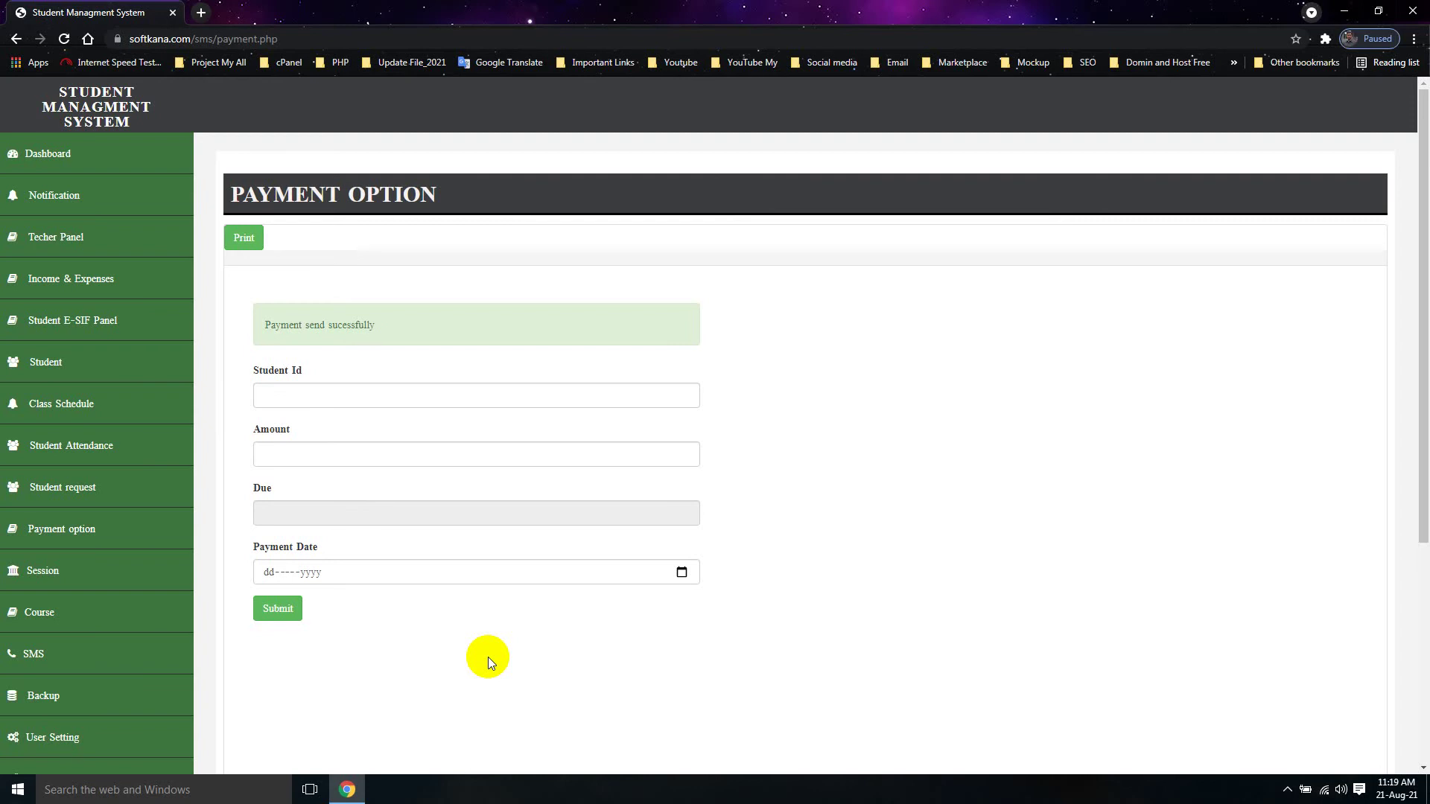
left_click(115, 532)
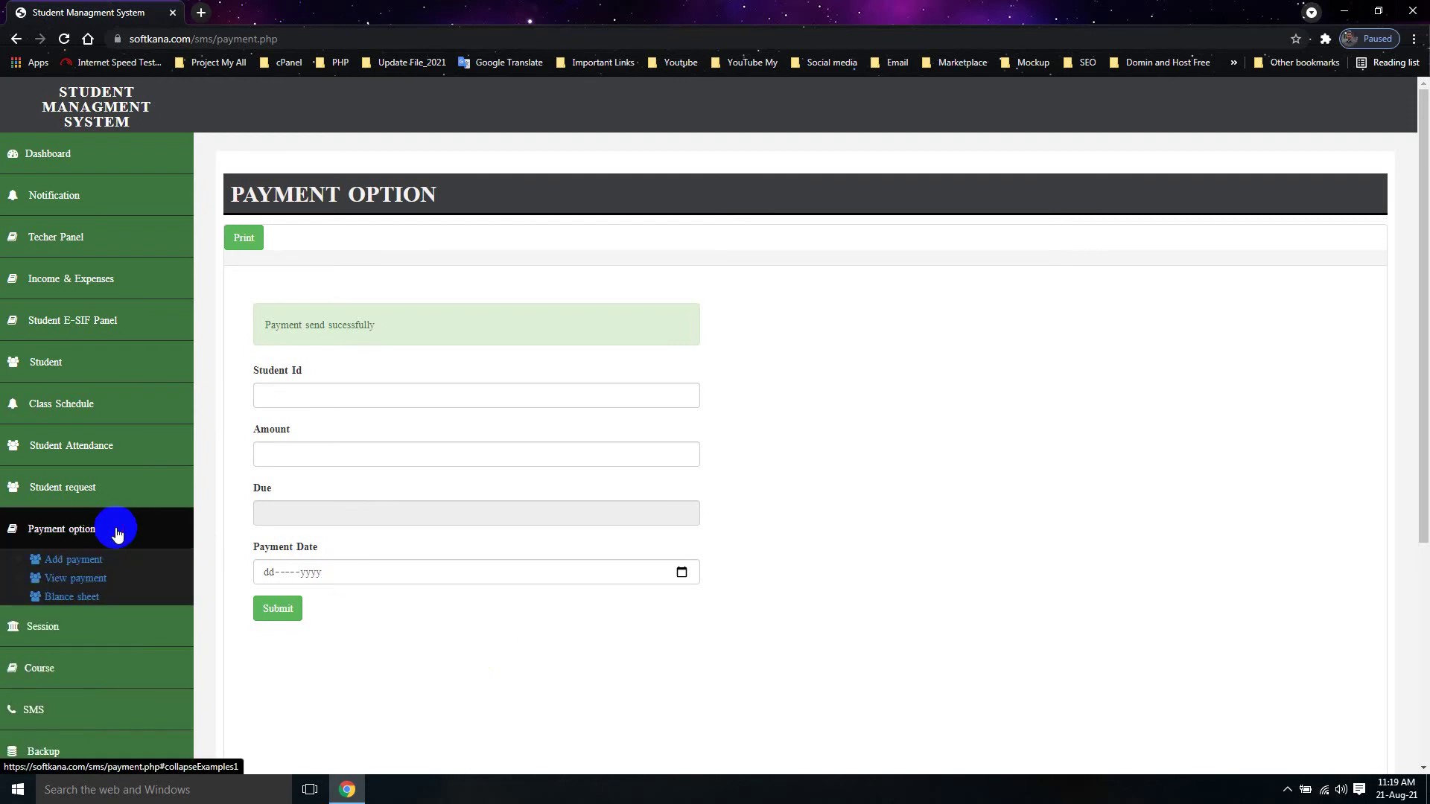
Step: In View payment, search by the pasted student id to show 1500 paid, 5500 due
left_click(81, 581)
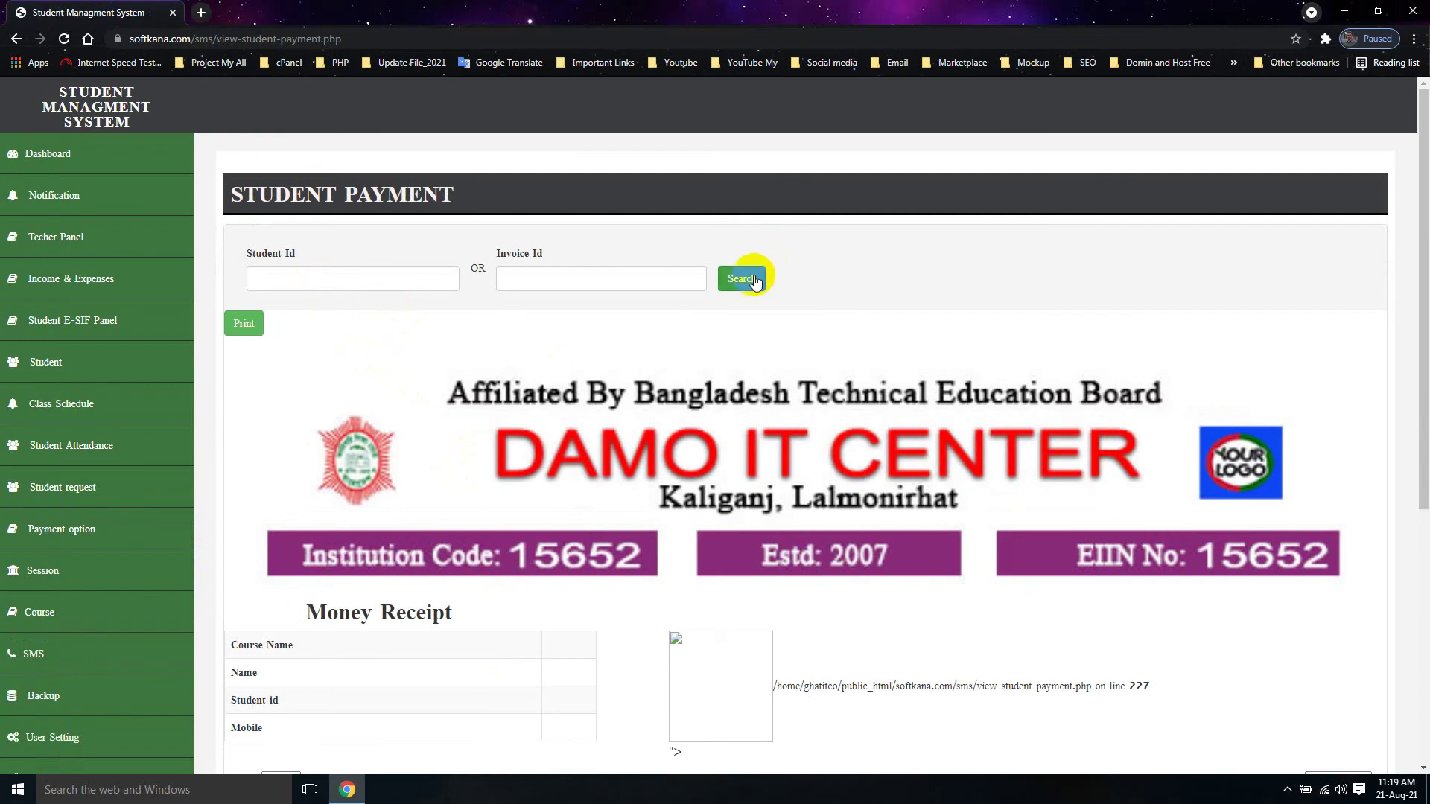
scroll(824, 425, "down", 5)
scroll(881, 641, "up", 5)
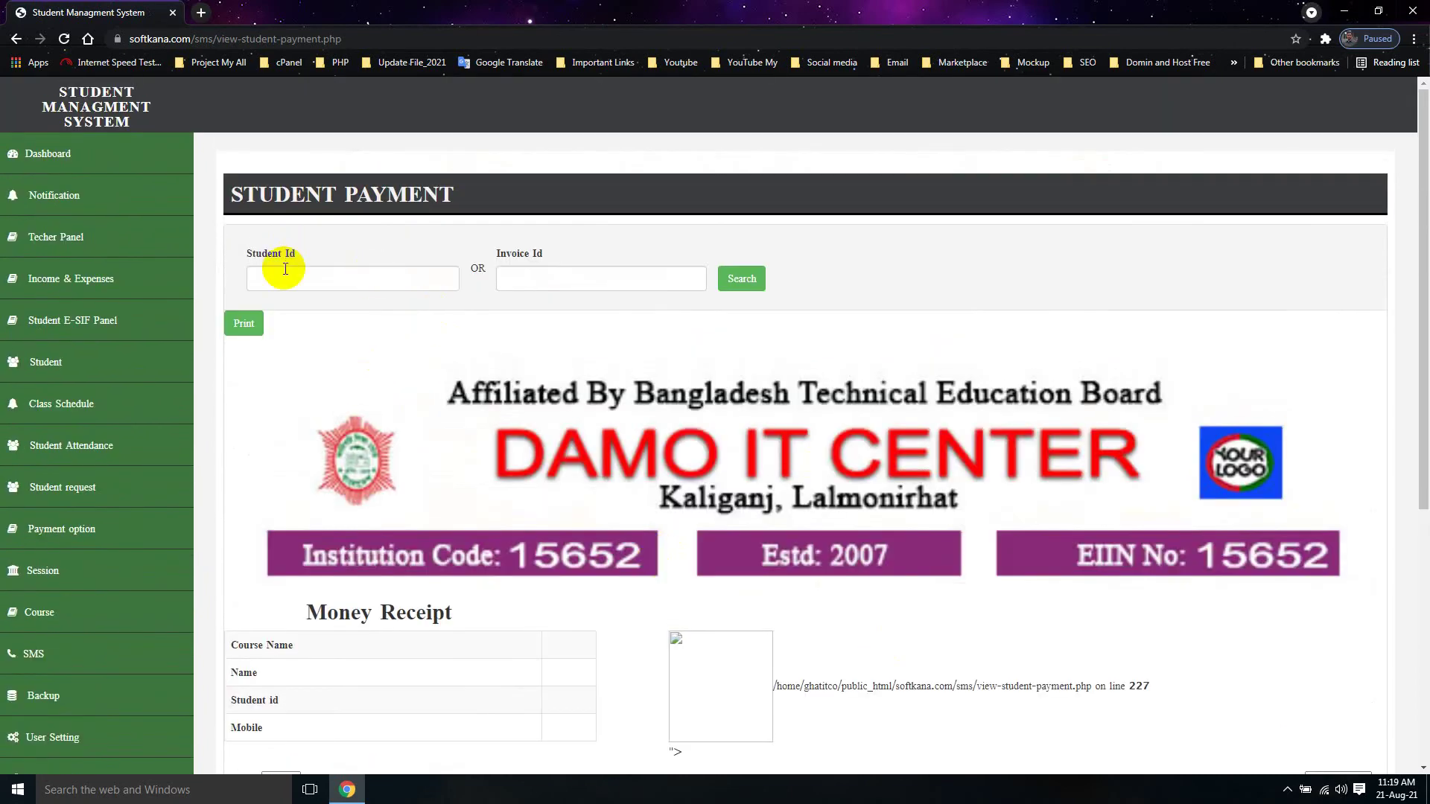
right_click(292, 277)
left_click(315, 352)
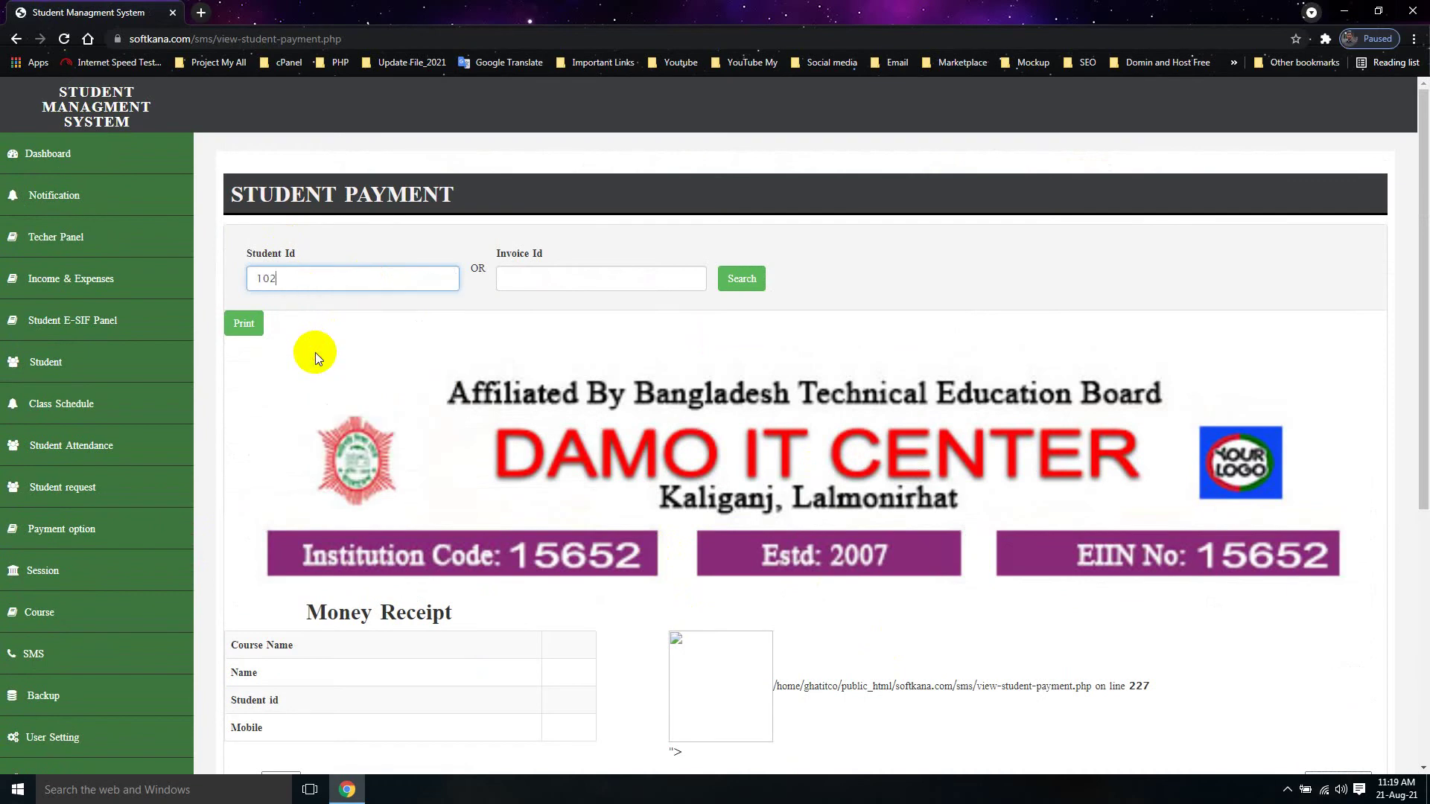
left_click(741, 279)
scroll(591, 594, "down", 6)
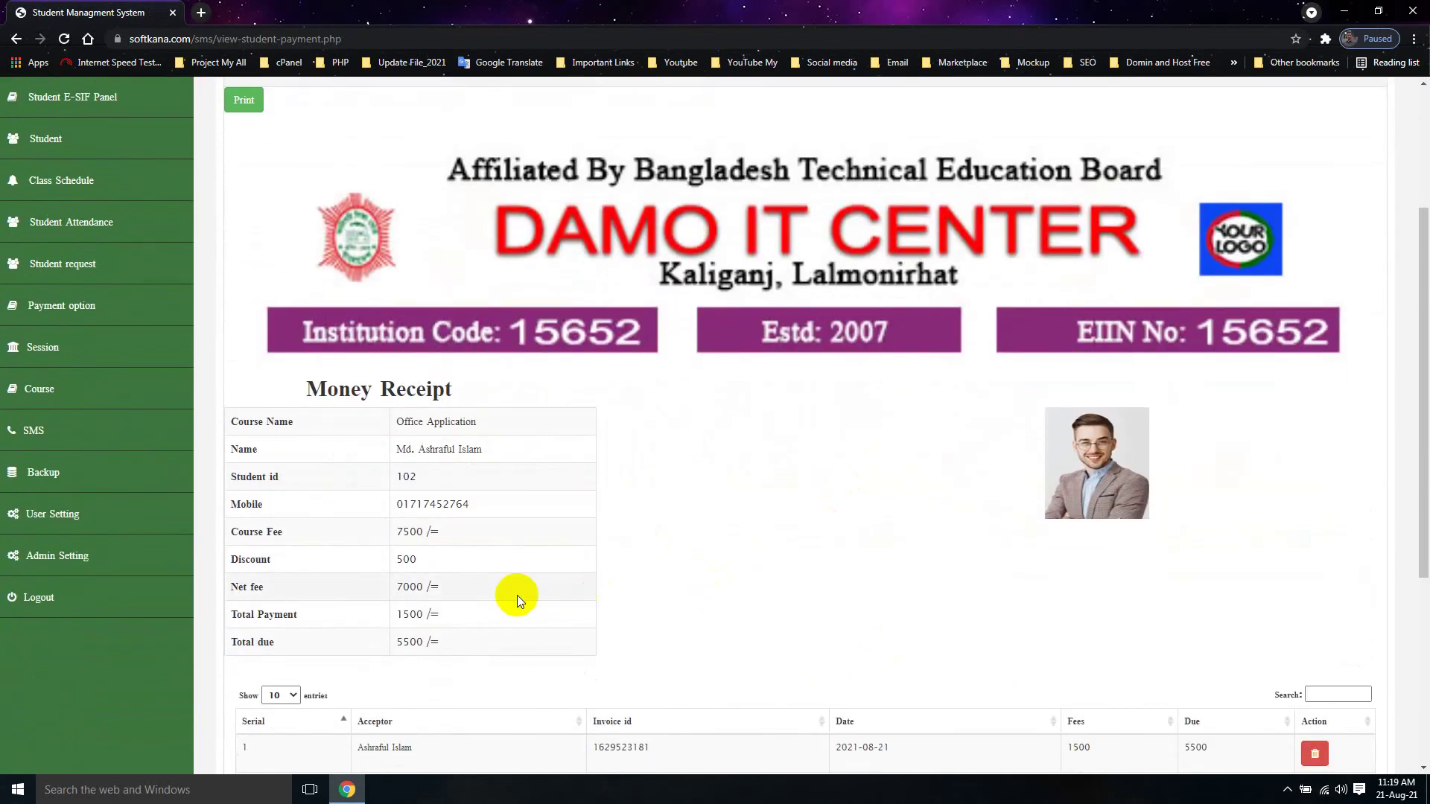
scroll(759, 450, "up", 6)
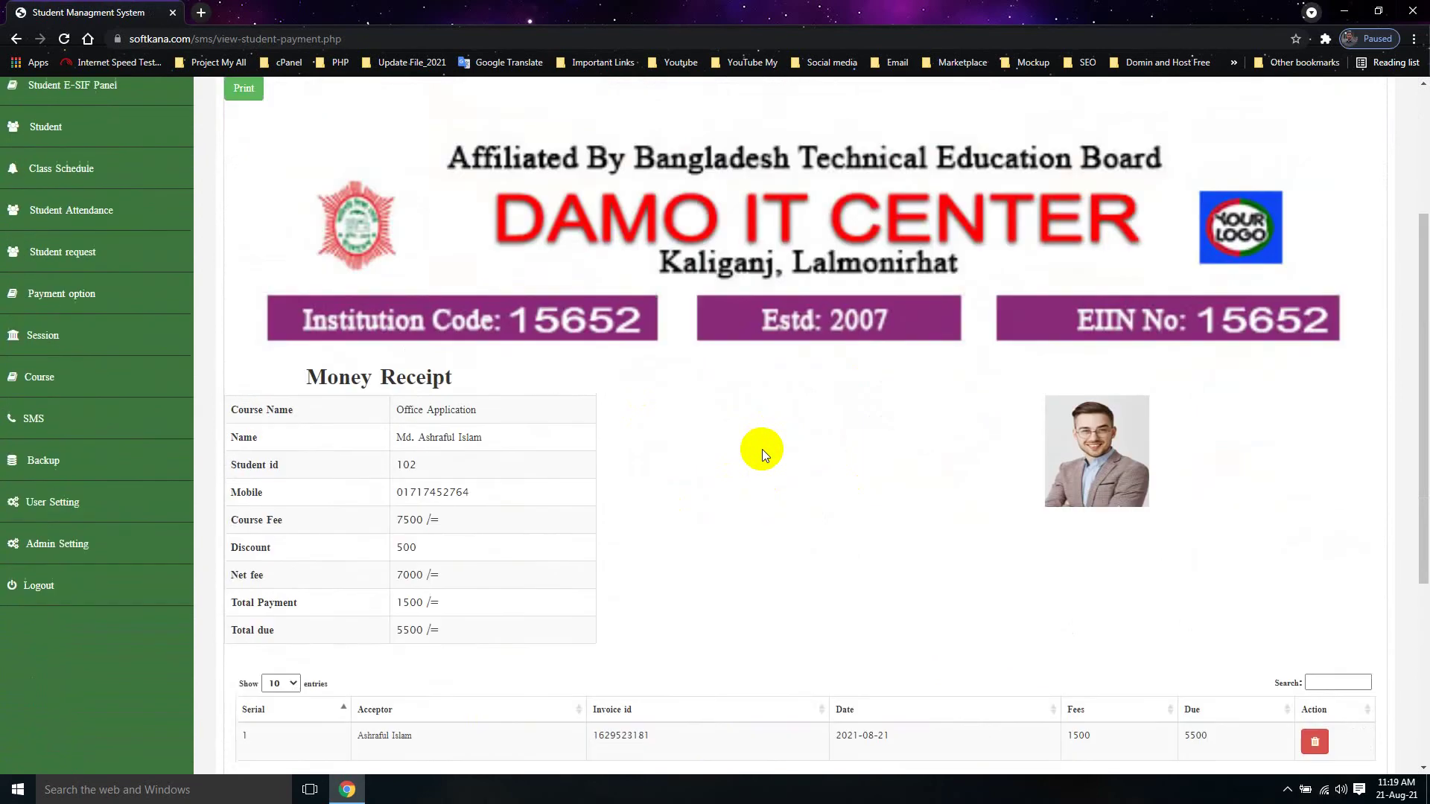
left_click(244, 326)
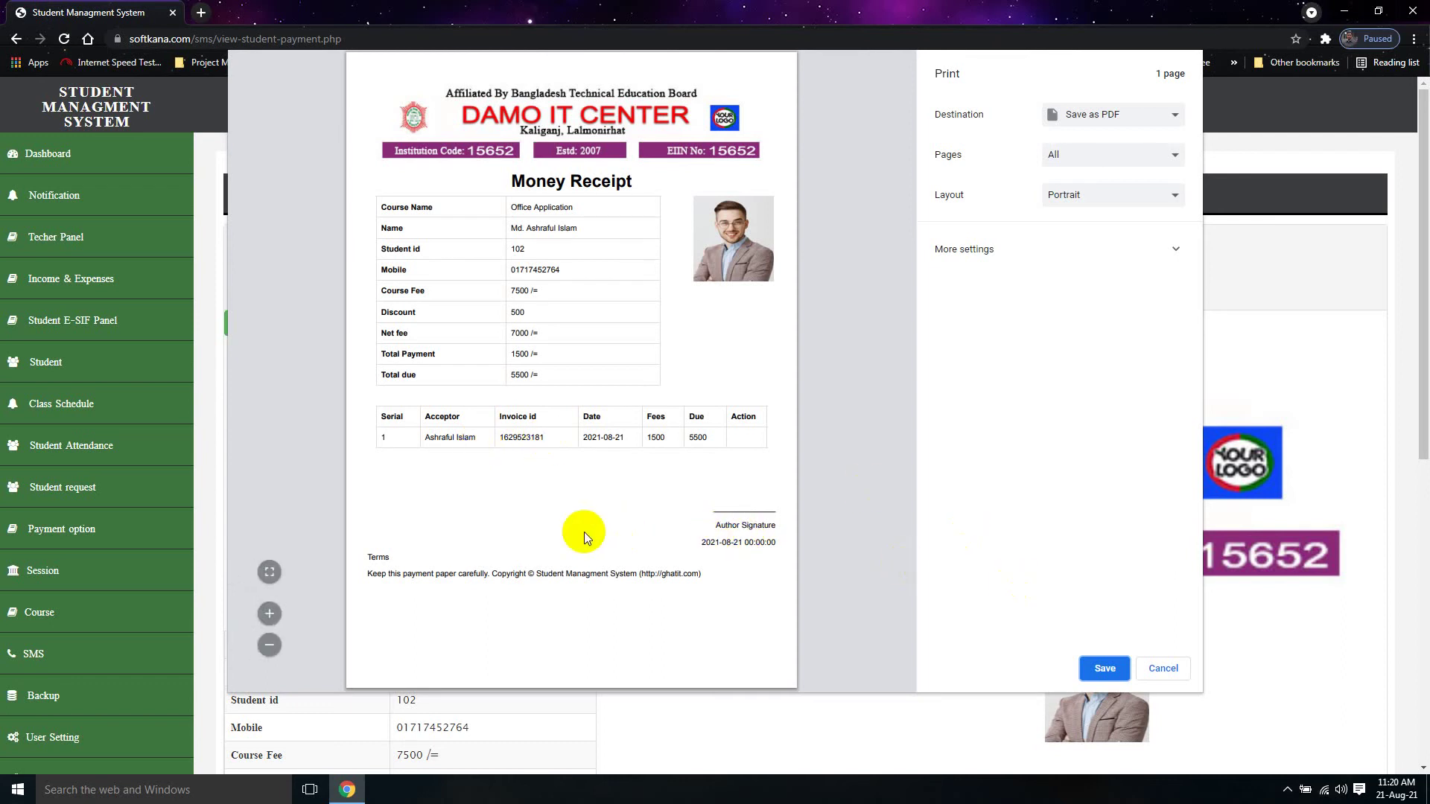
left_click(1162, 667)
scroll(636, 560, "down", 5)
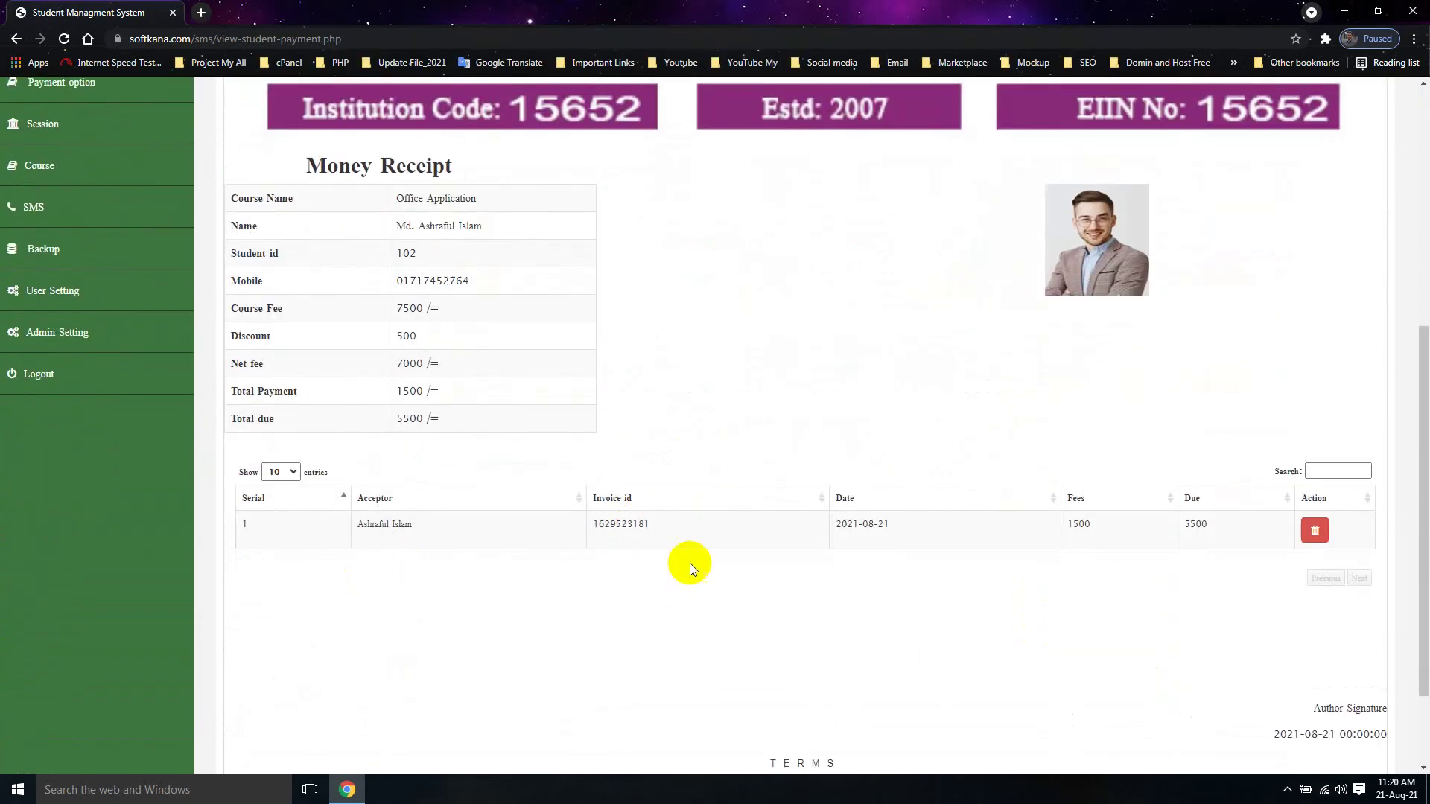
Step: Copy the 1500 payment's invoice id from the receipt
double_click(630, 522)
right_click(632, 524)
left_click(663, 535)
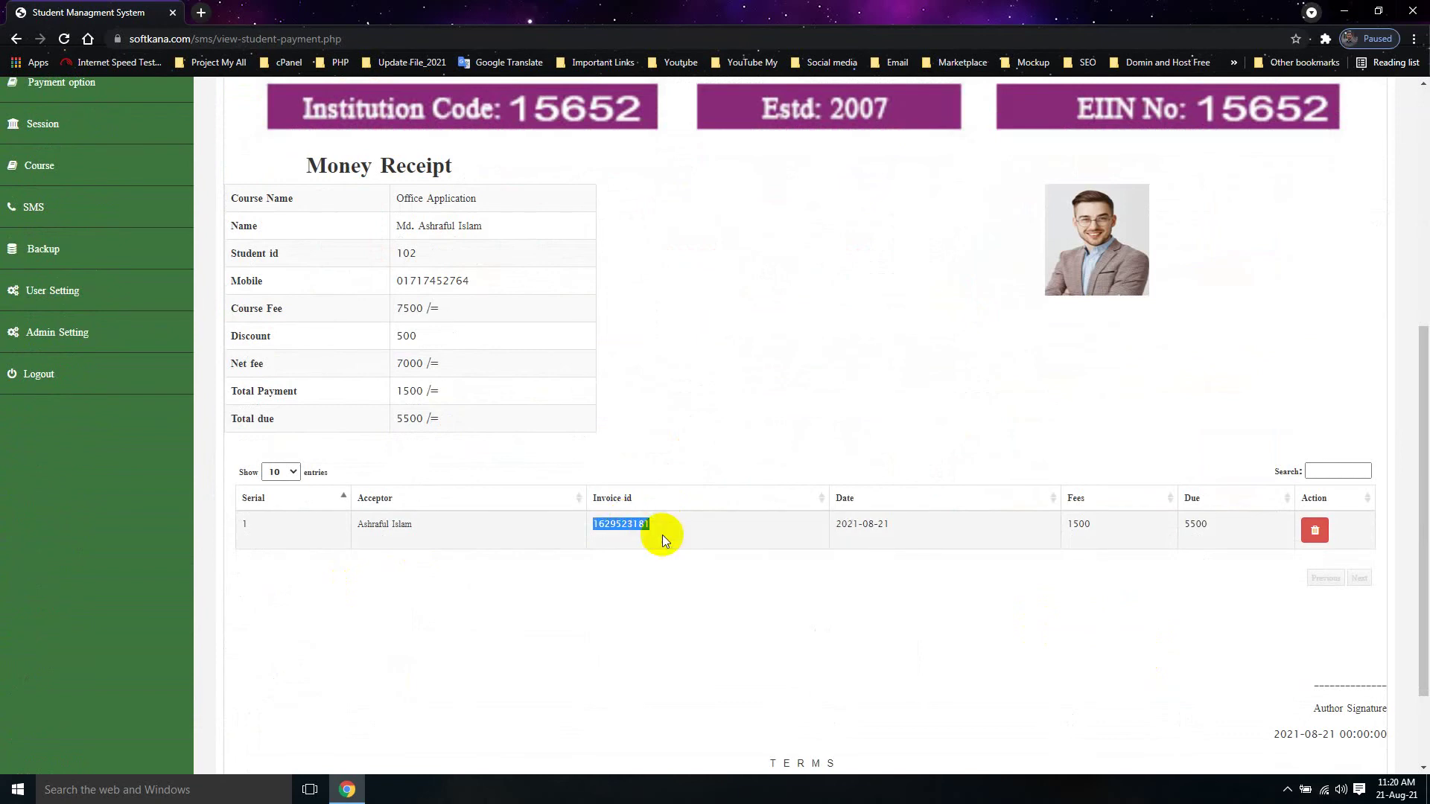
scroll(628, 619, "up", 5)
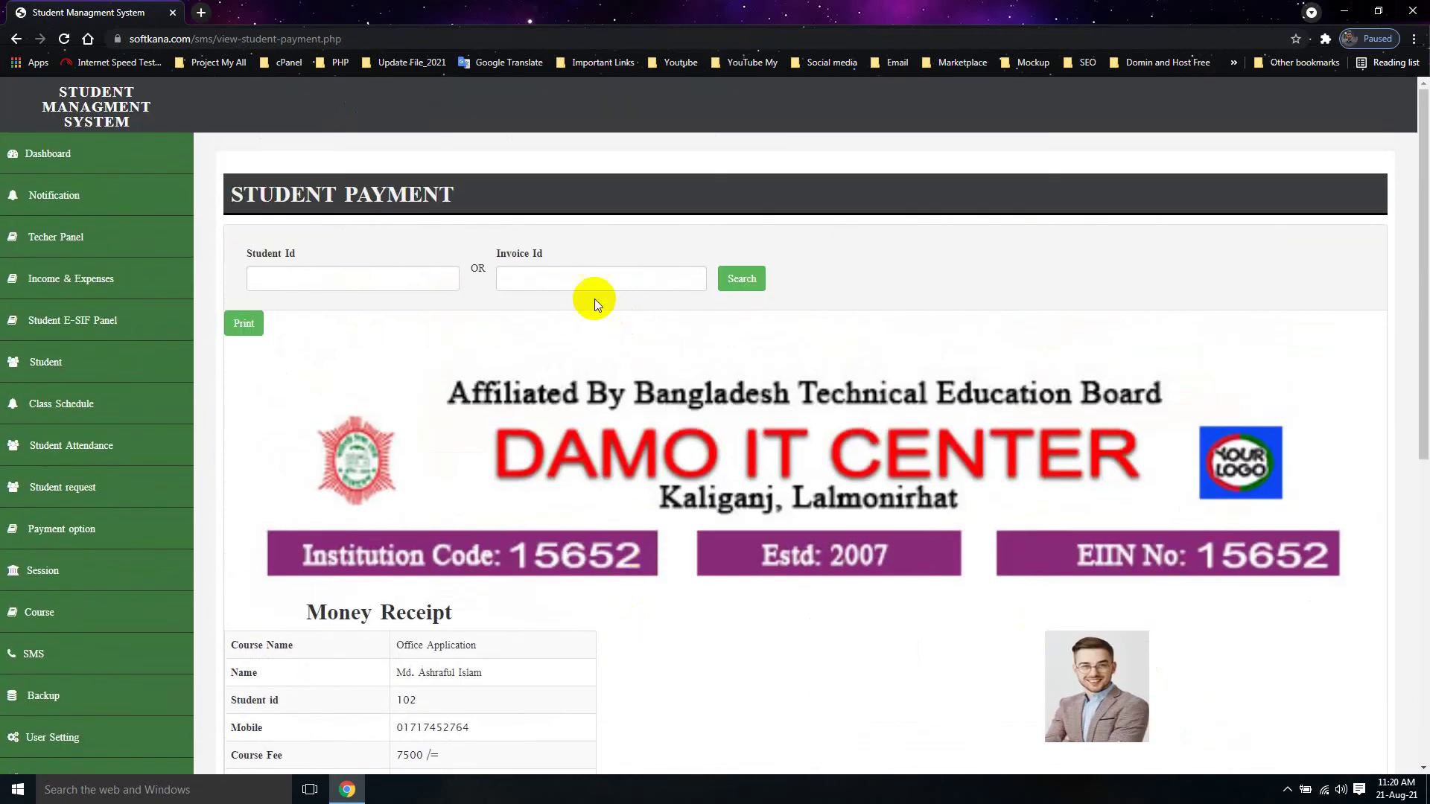
Step: Search the money receipt by the pasted invoice id
right_click(566, 270)
left_click(611, 362)
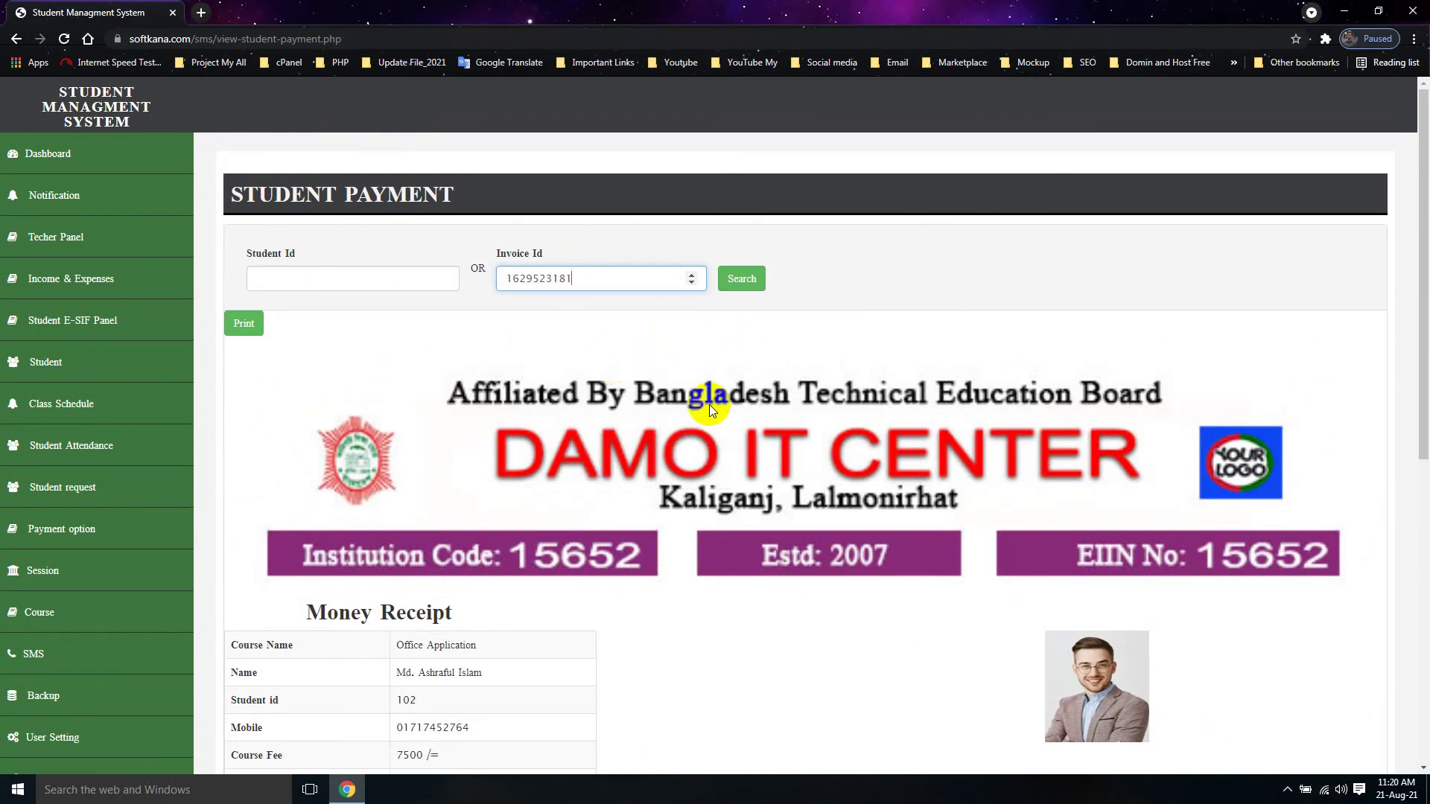
scroll(709, 404, "down", 8)
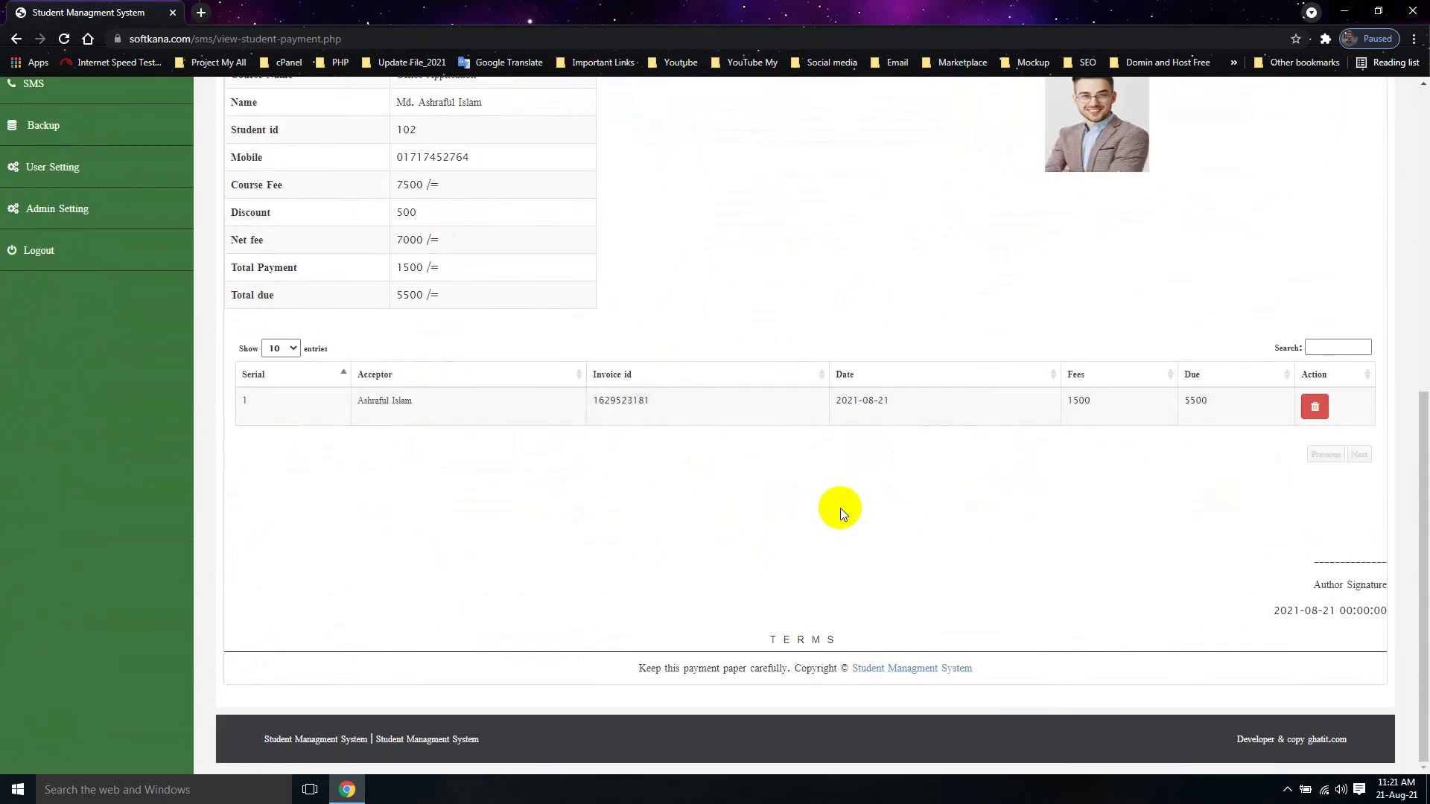
scroll(840, 508, "up", 3)
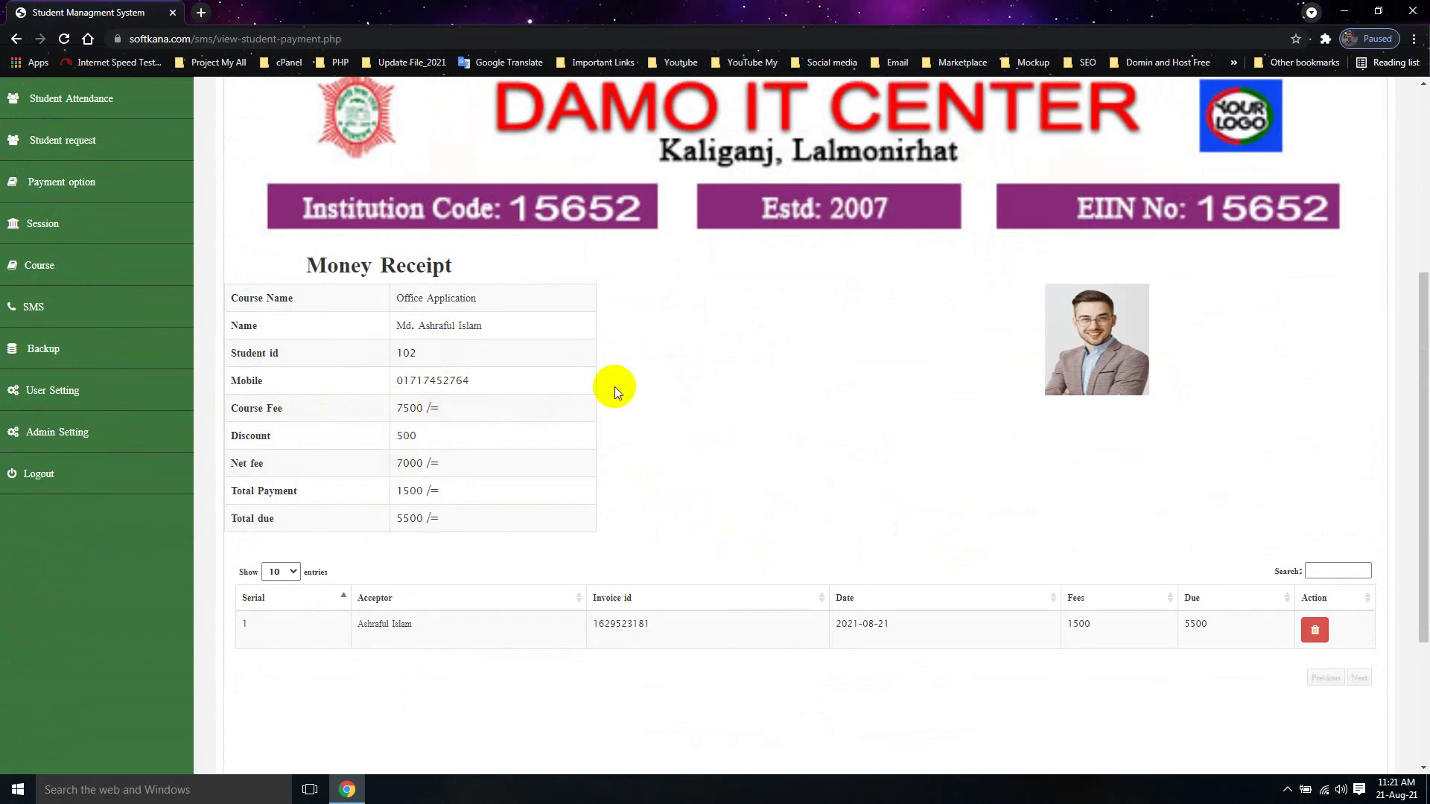
scroll(820, 425, "up", 5)
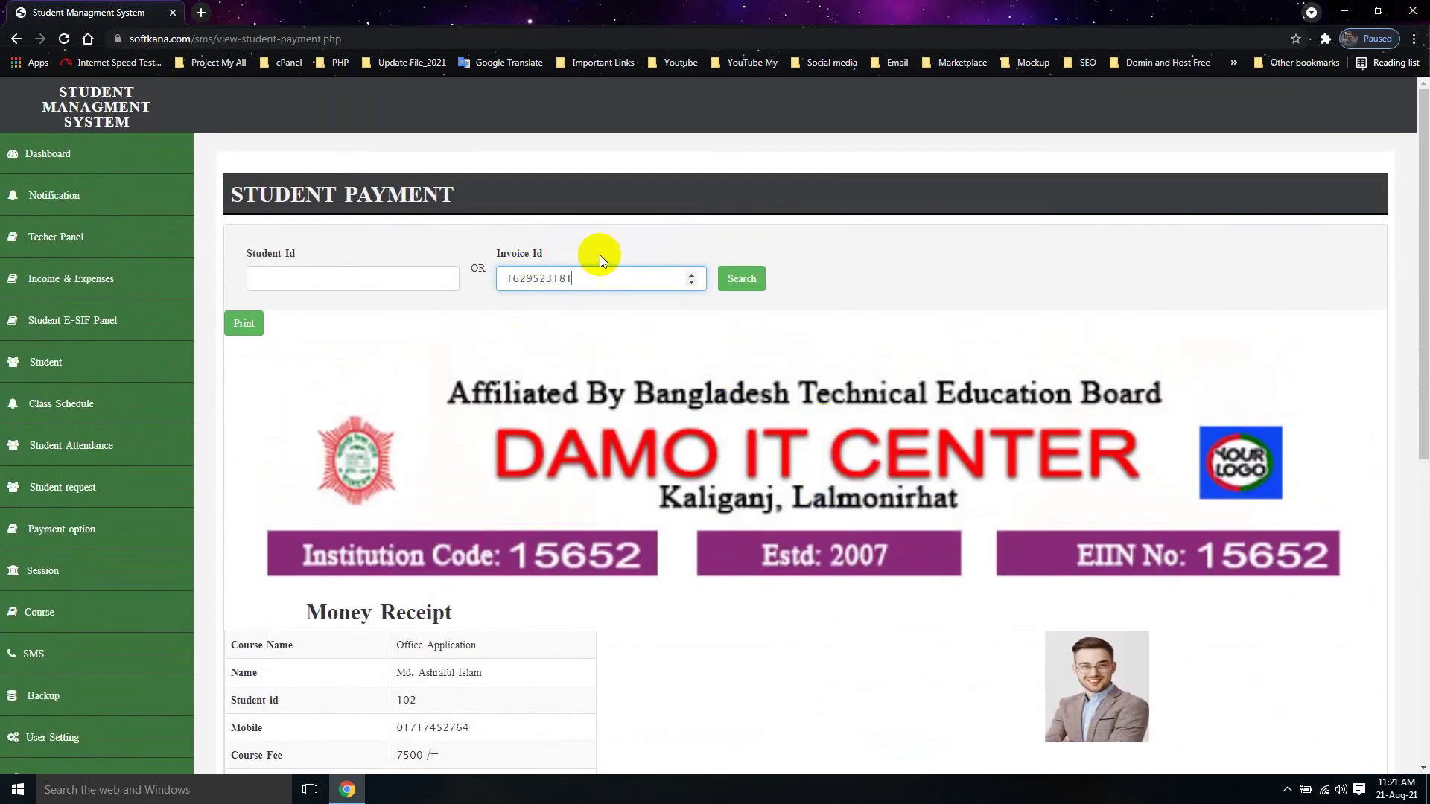
left_click(742, 278)
scroll(454, 442, "down", 4)
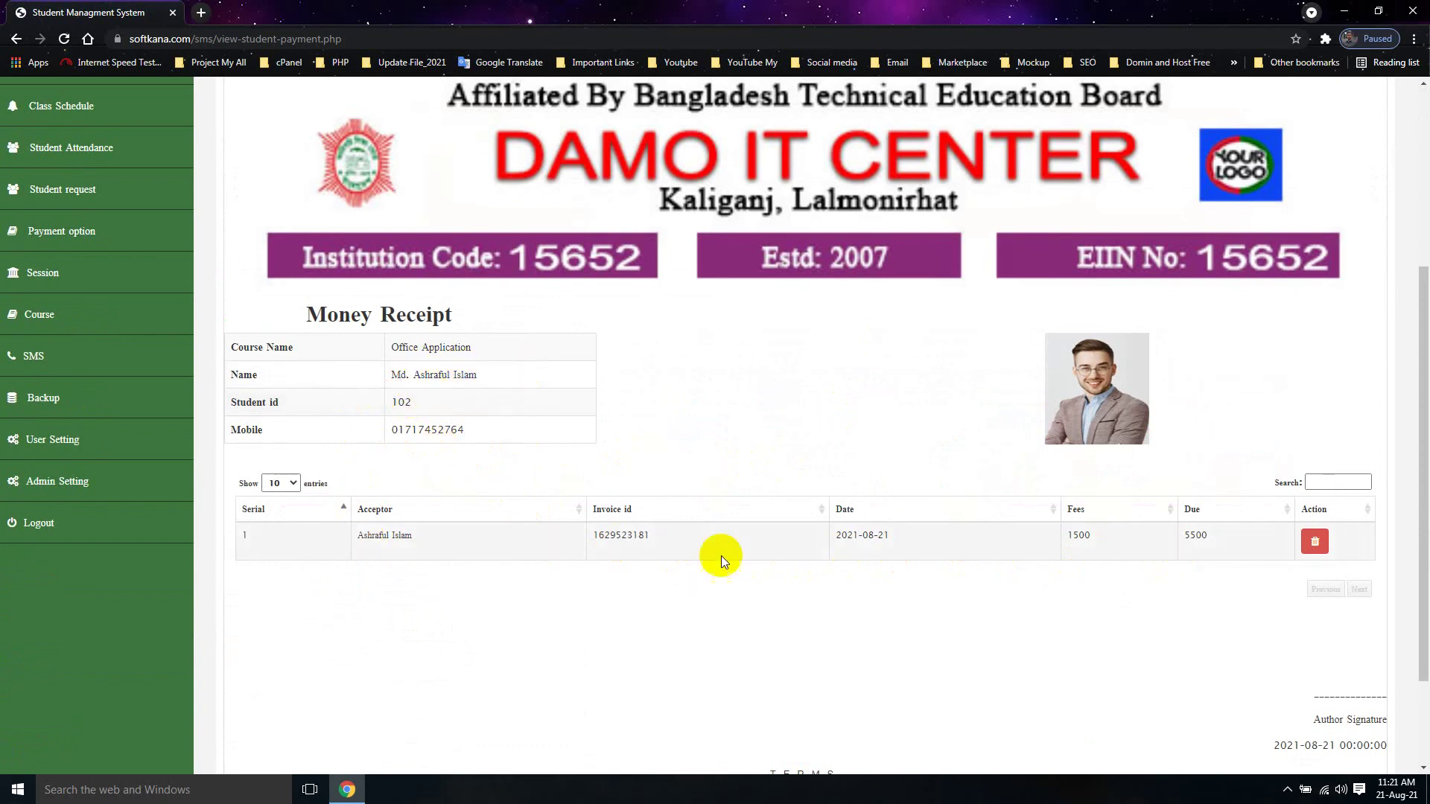
scroll(753, 650, "up", 3)
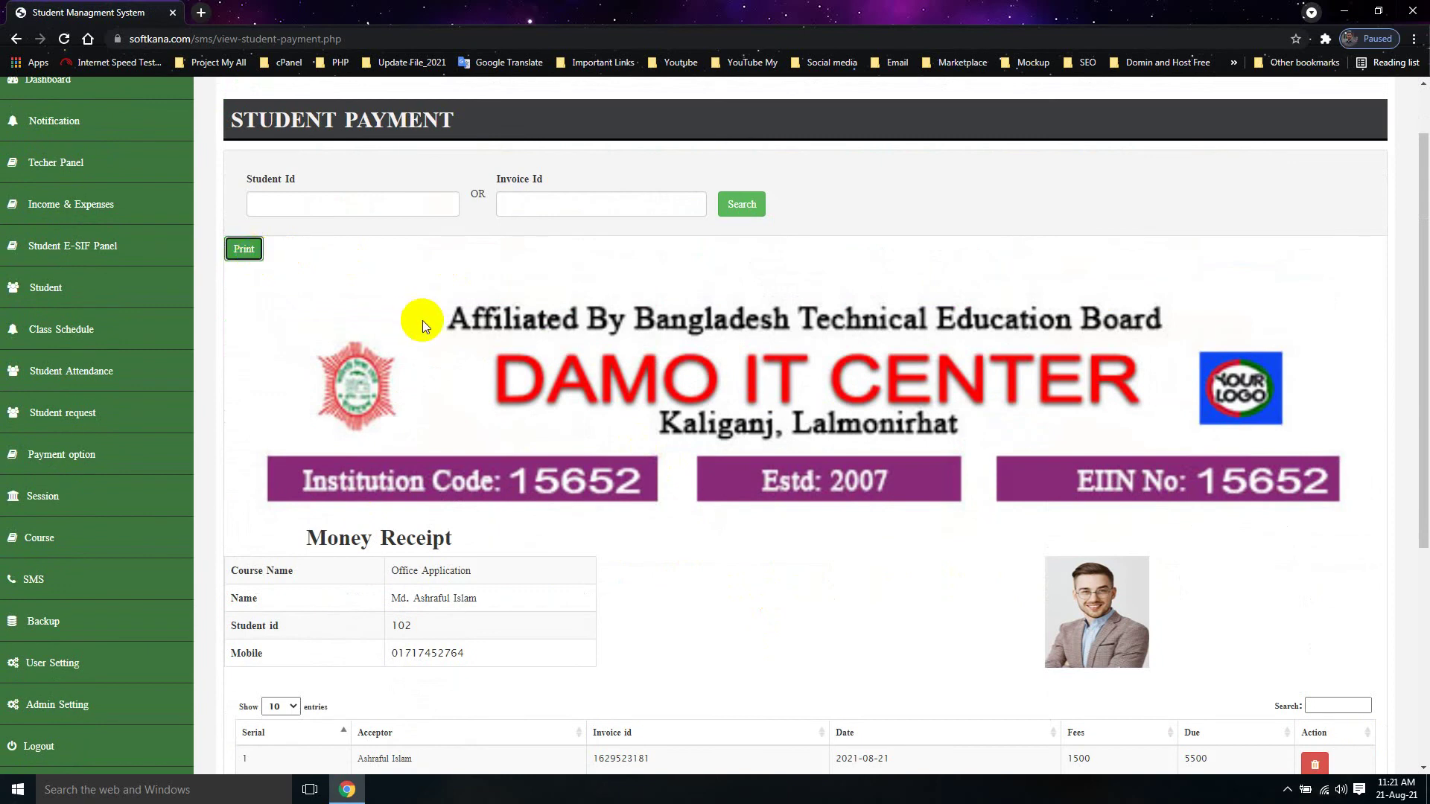
Step: Open Chrome's print preview for the invoice's money receipt with Ctrl+P
key("ctrl+p")
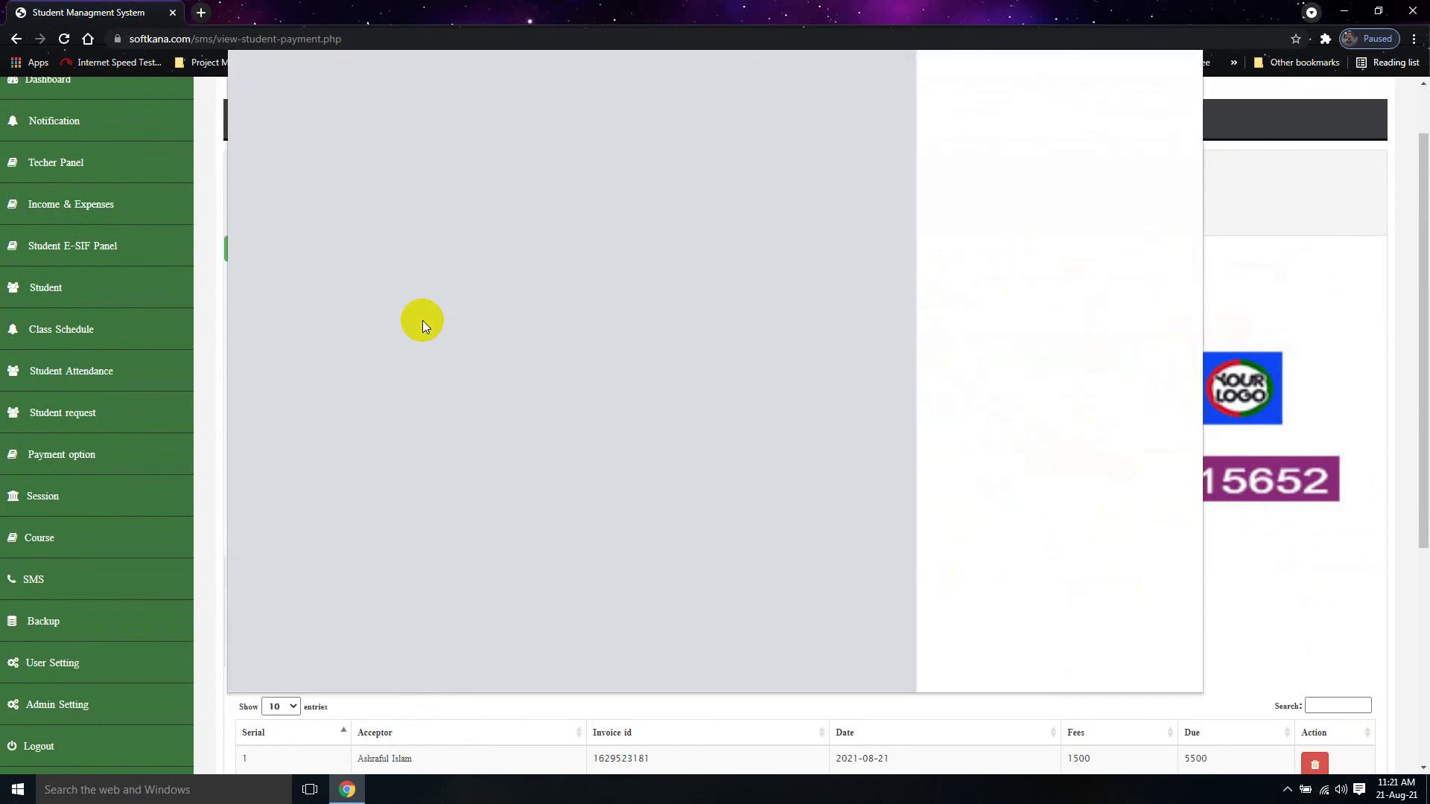